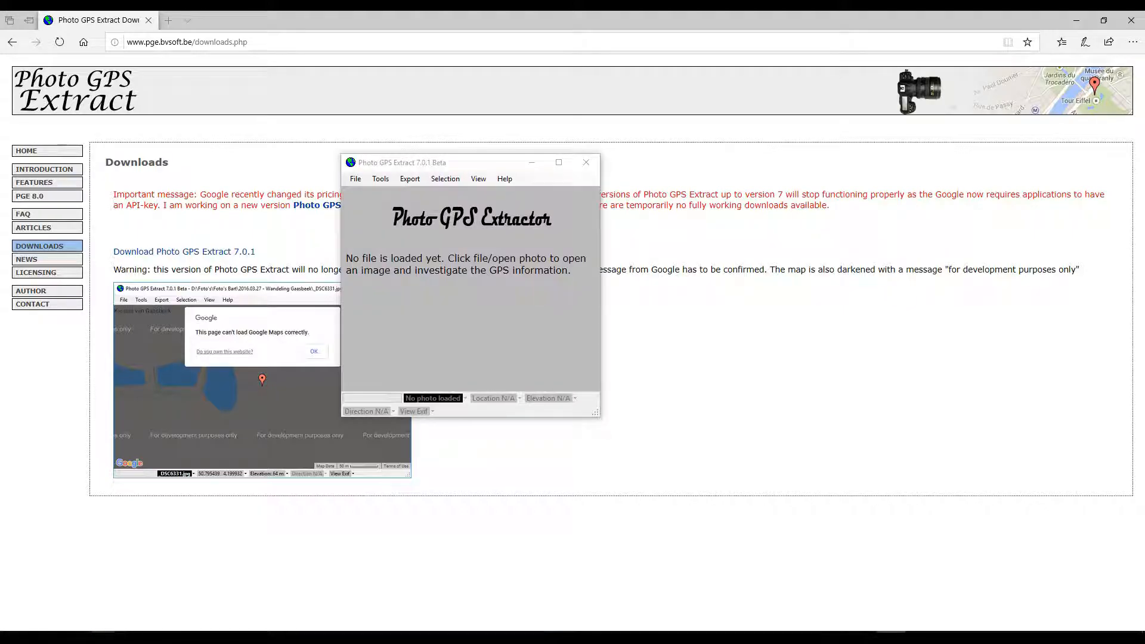
Step: Maximize the Photo GPS Extract window and open the geotagged_photos folder in D:\temp in File Explorer
{"action": "left_click", "coordinate": [559, 163]}
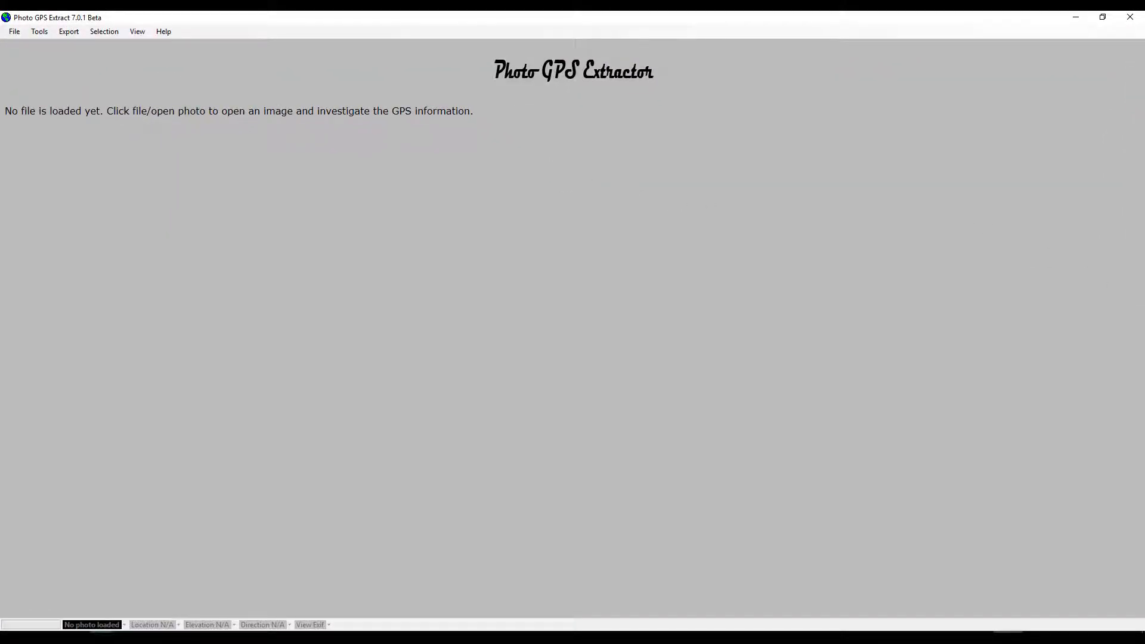
{"action": "left_click", "coordinate": [890, 636]}
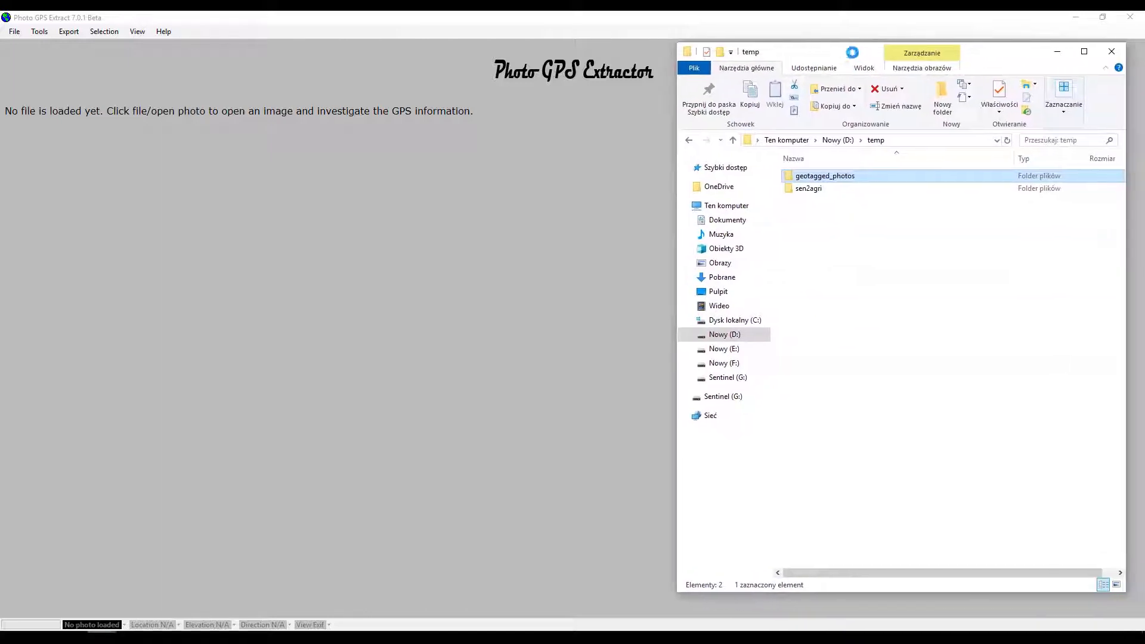
{"action": "double_click", "coordinate": [816, 177]}
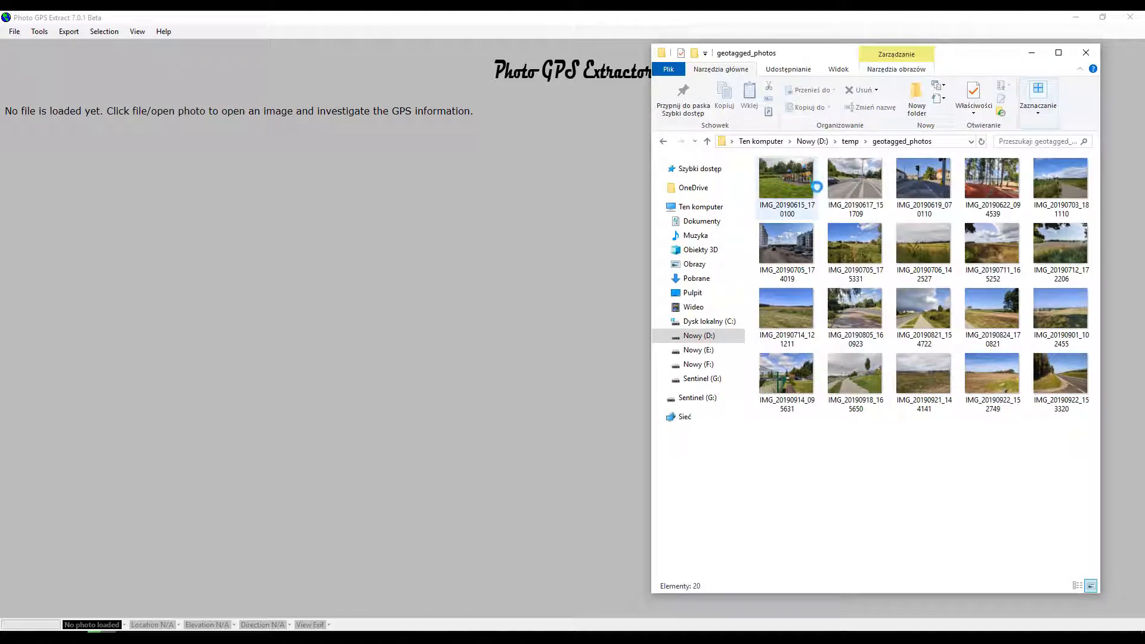
Step: Inspect the GPS details in the properties of photo IMG_20190615_170100 and move the folder window out of the way
{"action": "left_click", "coordinate": [786, 202]}
{"action": "key", "text": "alt+Return"}
{"action": "left_click_drag", "start_coordinate": [754, 170], "coordinate": [575, 136]}
{"action": "left_click_drag", "start_coordinate": [682, 202], "coordinate": [692, 318]}
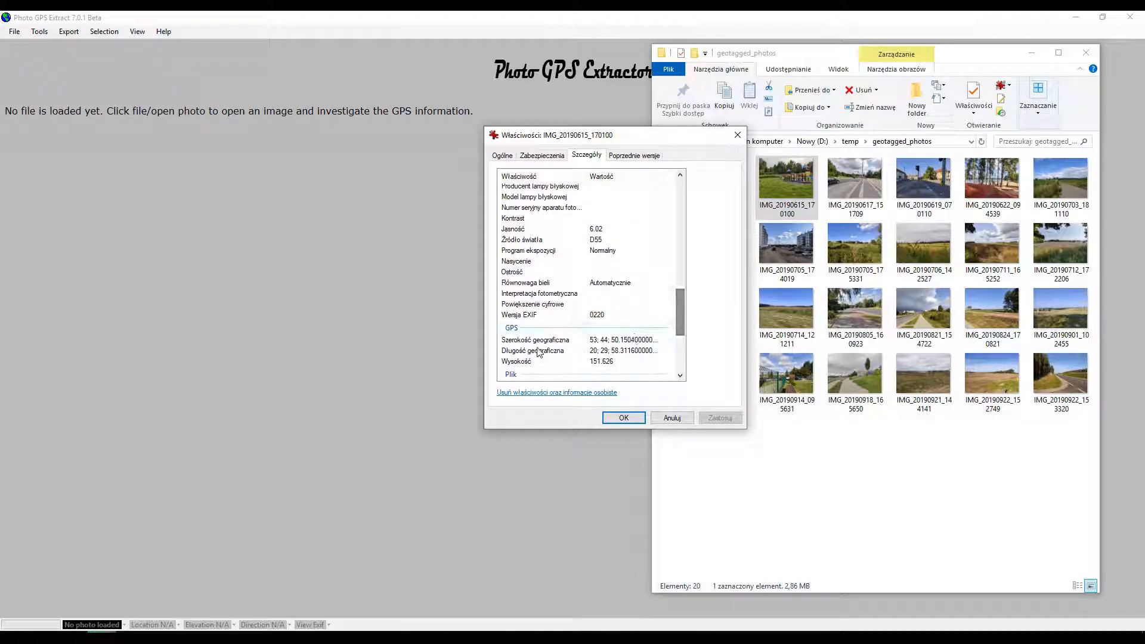
{"action": "left_click", "coordinate": [668, 418]}
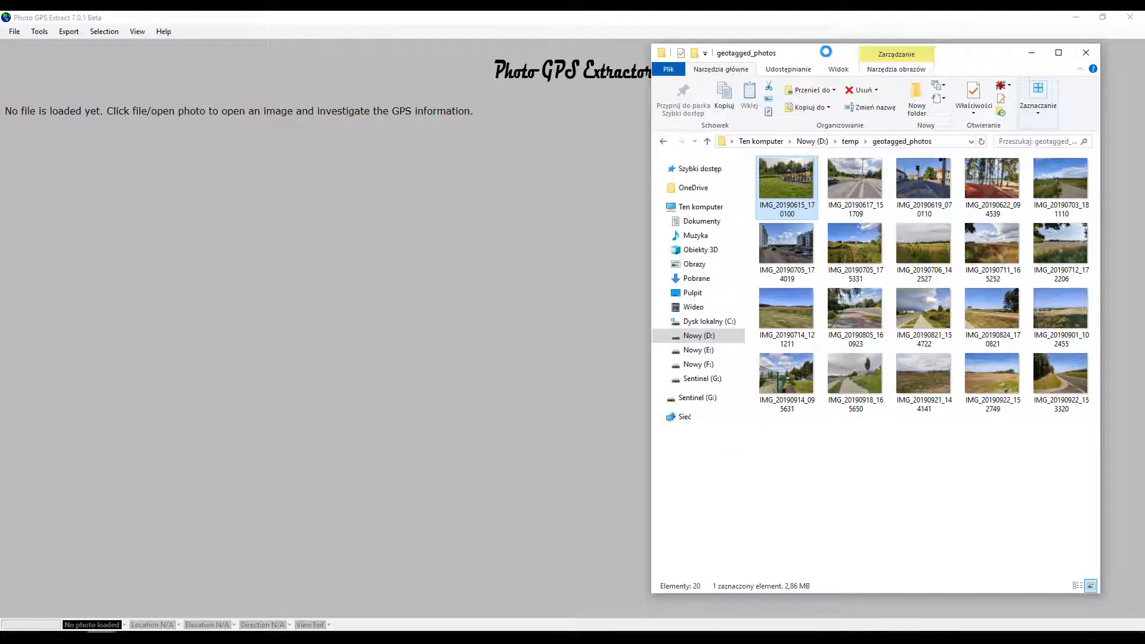
{"action": "left_click_drag", "start_coordinate": [825, 52], "coordinate": [1144, 55]}
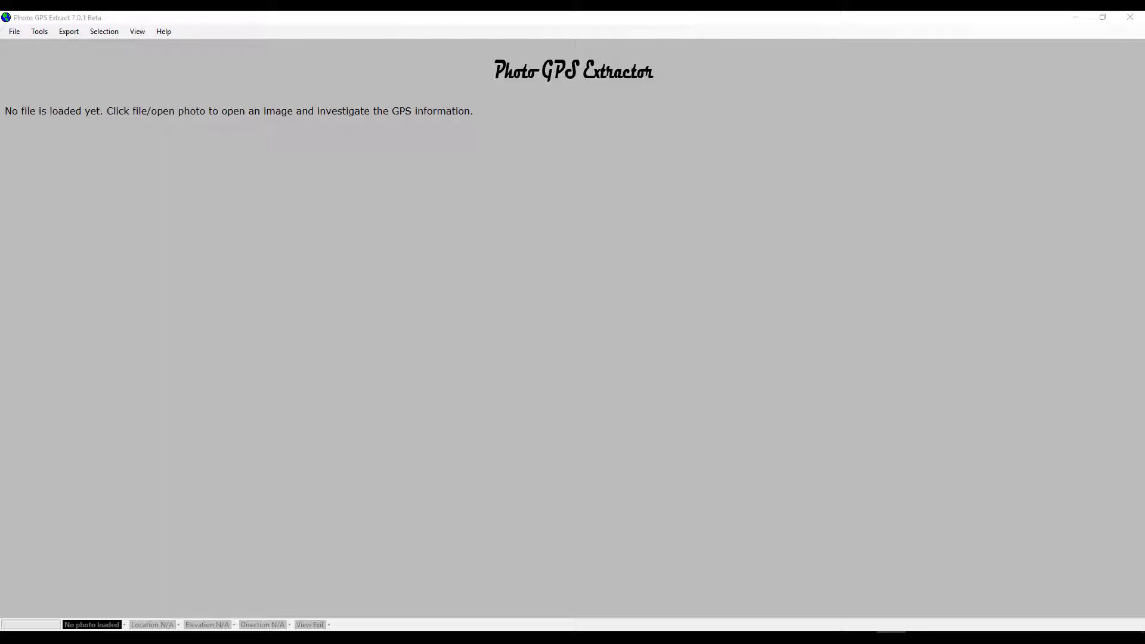
Step: Open the Batch Extractor in Photo GPS Extract and move its window toward the middle of the screen
{"action": "left_click", "coordinate": [52, 19]}
{"action": "left_click", "coordinate": [42, 33]}
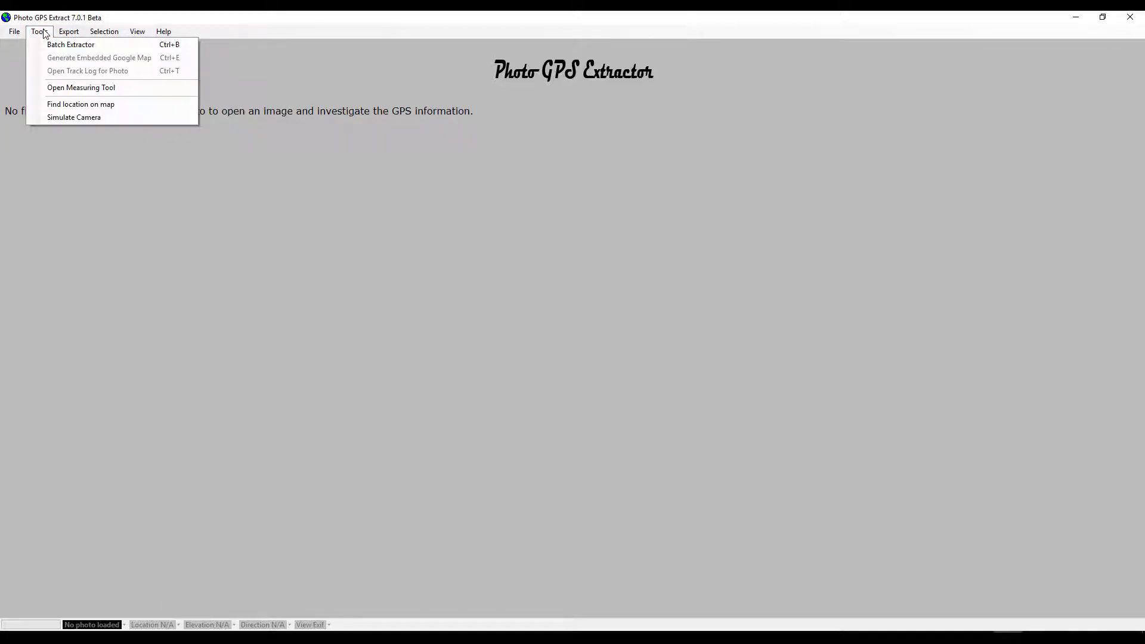
{"action": "left_click", "coordinate": [79, 45]}
{"action": "left_click_drag", "start_coordinate": [207, 138], "coordinate": [358, 145]}
Step: Read the photos from the D:\temp\geotagged_photos folder into the batch extractor without looking up house addresses
{"action": "left_click", "coordinate": [310, 344]}
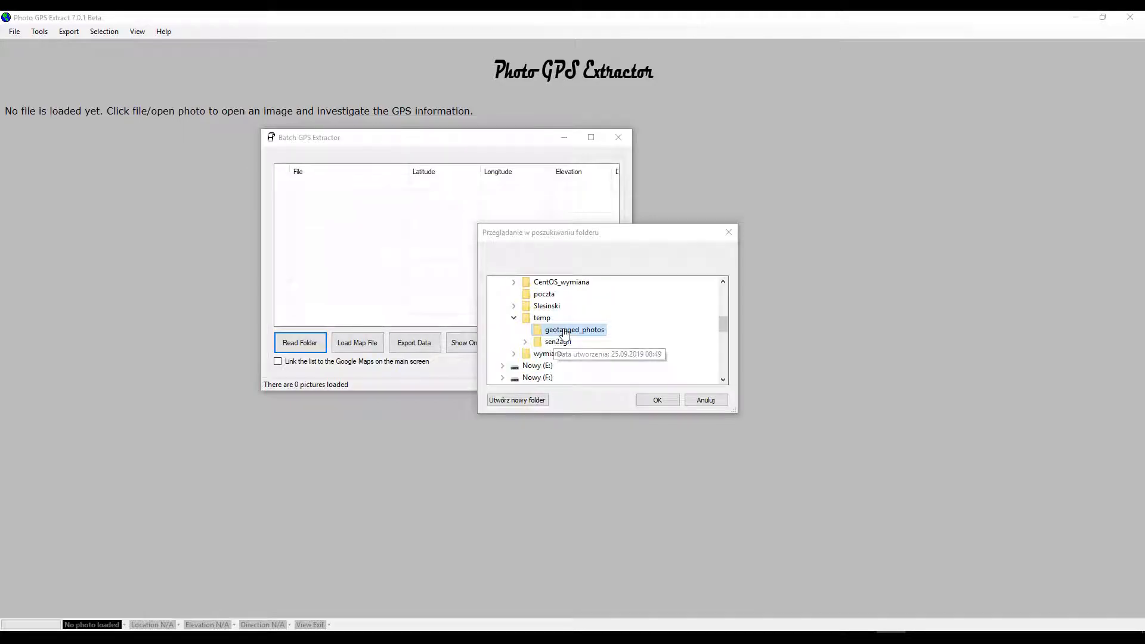
{"action": "left_click", "coordinate": [560, 330]}
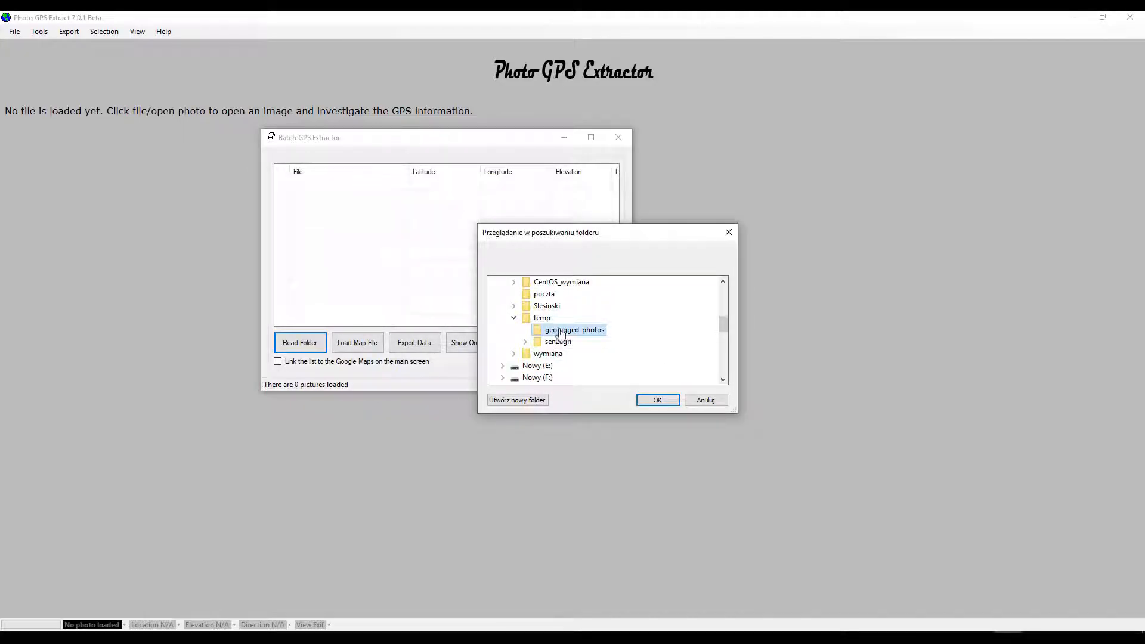
{"action": "left_click", "coordinate": [723, 281]}
{"action": "left_click", "coordinate": [723, 281]}
{"action": "left_click", "coordinate": [723, 282]}
{"action": "left_click", "coordinate": [724, 282]}
{"action": "left_click", "coordinate": [723, 281]}
{"action": "left_click", "coordinate": [723, 379]}
{"action": "left_click", "coordinate": [723, 379]}
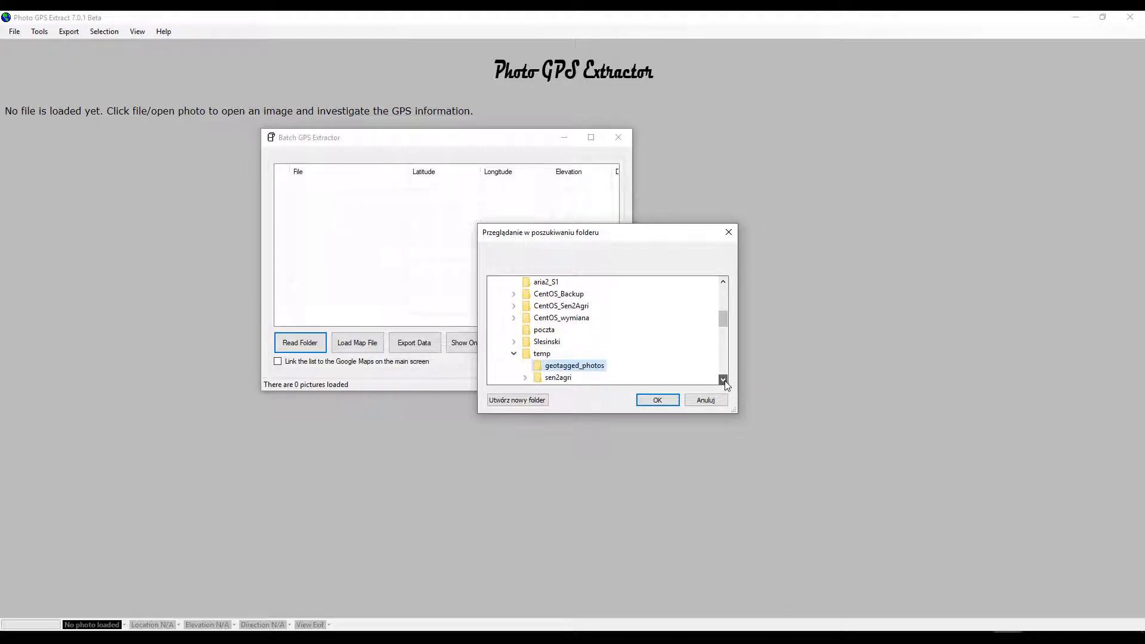
{"action": "left_click", "coordinate": [657, 399]}
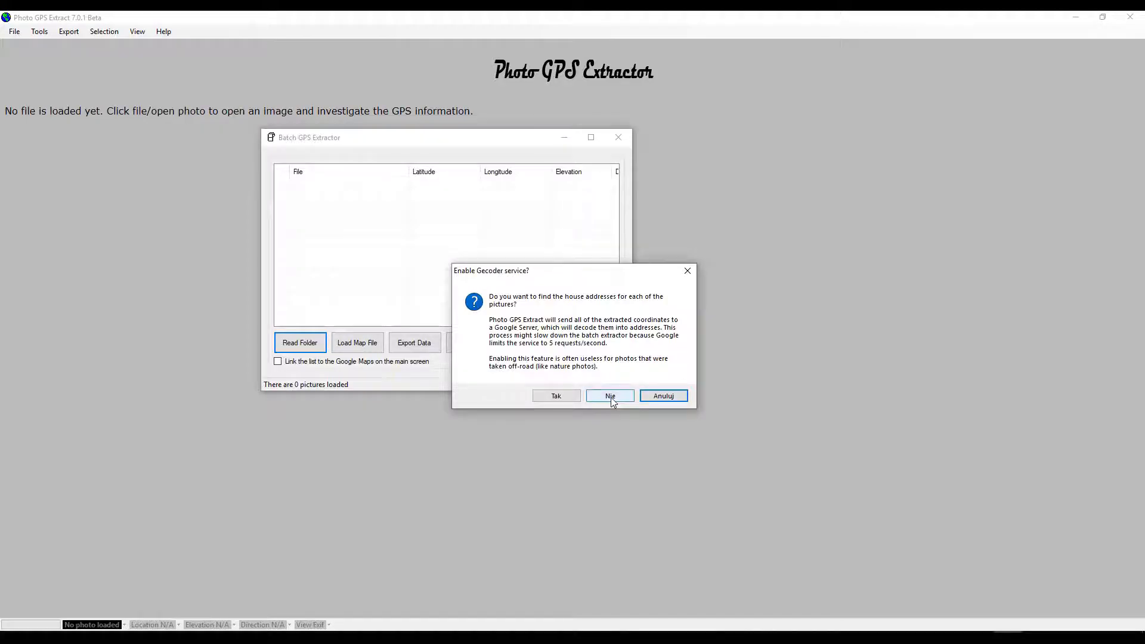
{"action": "left_click", "coordinate": [601, 396]}
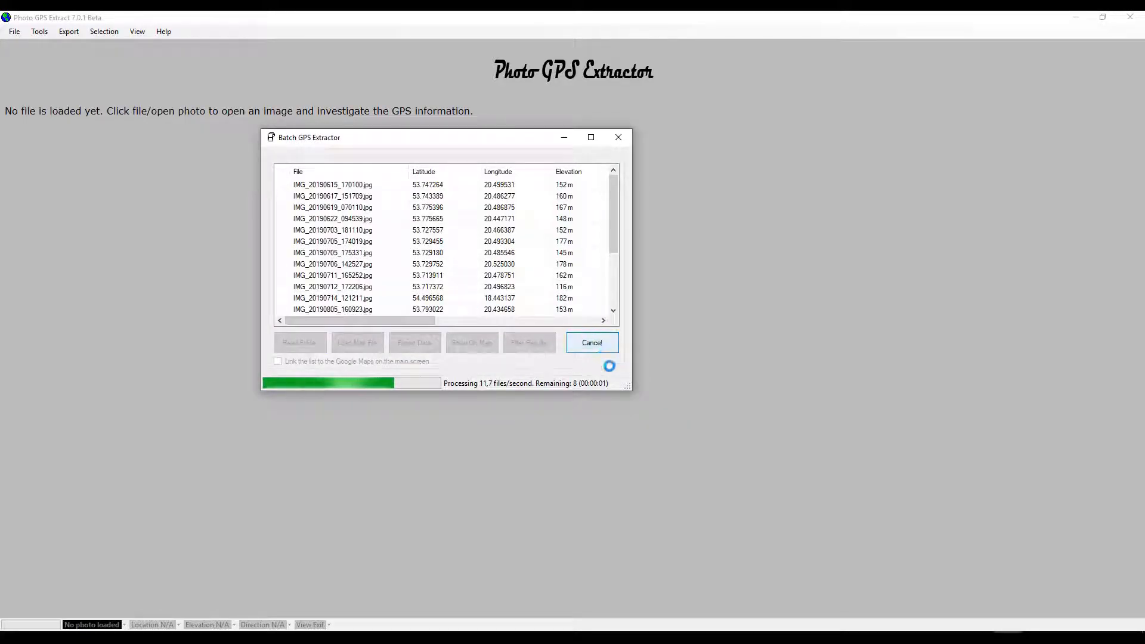
Step: Export the photo coordinates to a CSV file named geotagged_photos_coordinates and close the file after reviewing it in Notepad++
{"action": "left_click_drag", "start_coordinate": [636, 393], "coordinate": [850, 514]}
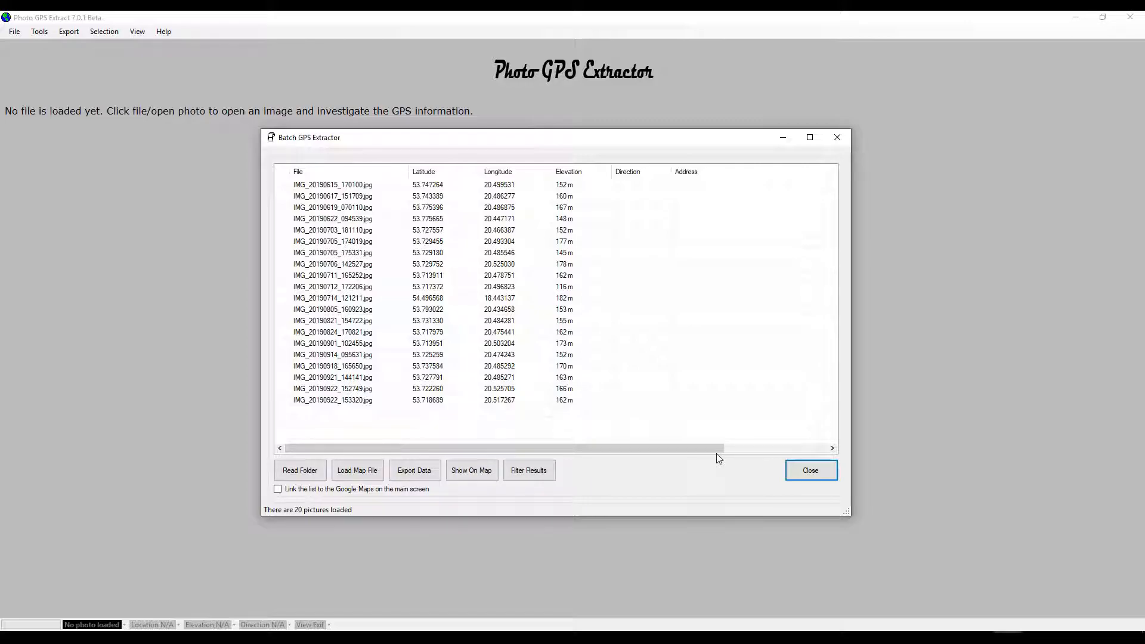
{"action": "left_click", "coordinate": [410, 475]}
{"action": "left_click", "coordinate": [477, 494]}
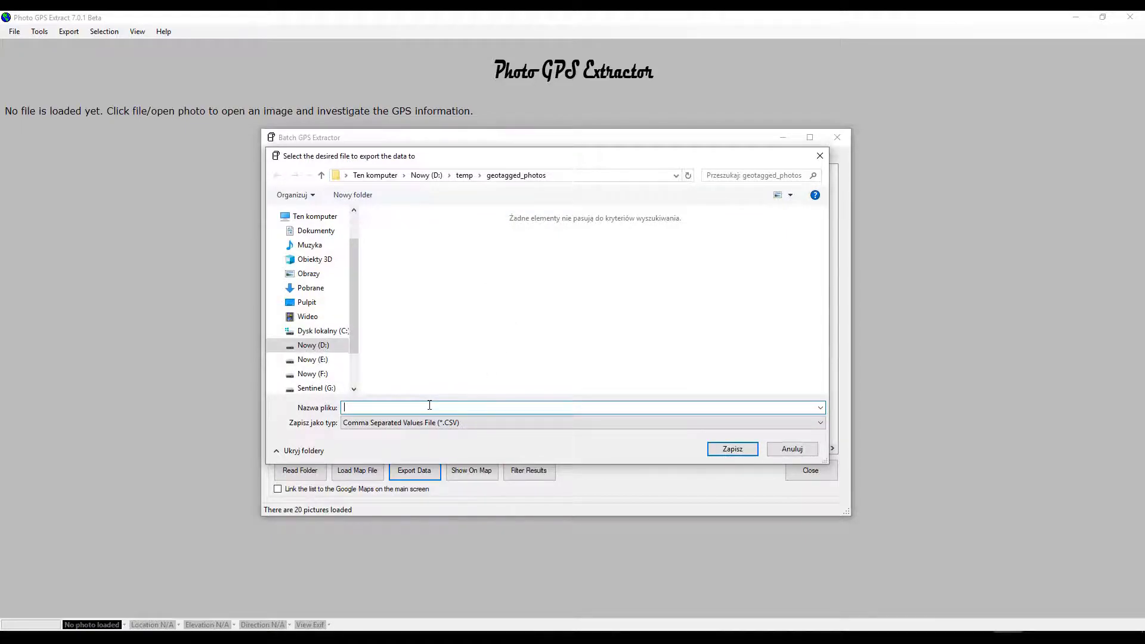
{"action": "type", "text": "geotagged_photos_coordinates"}
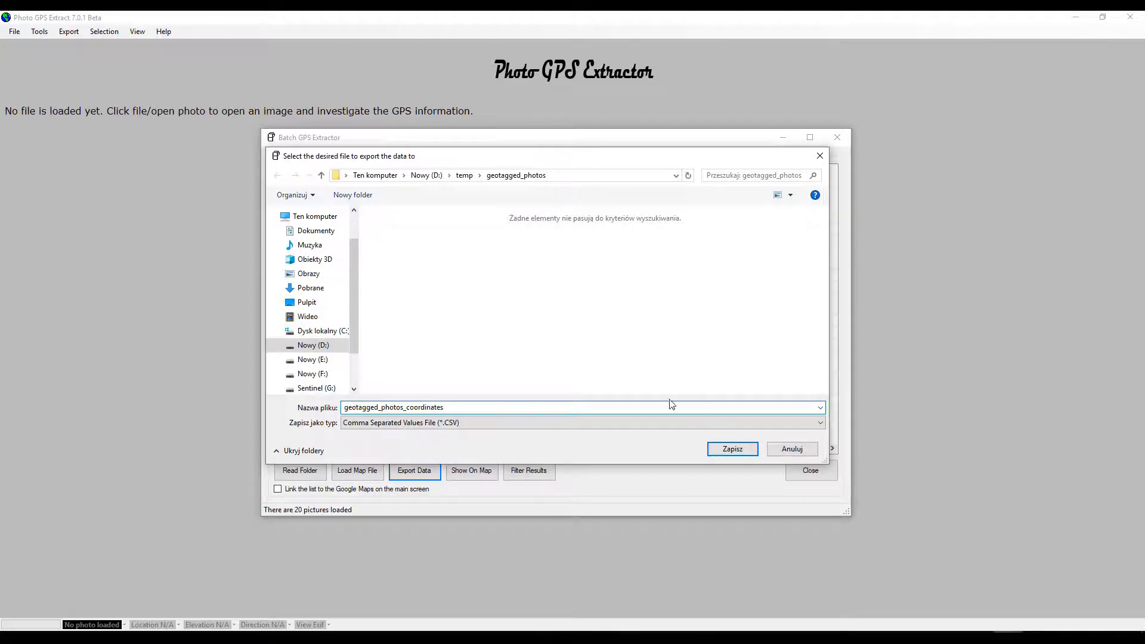
{"action": "left_click", "coordinate": [740, 449]}
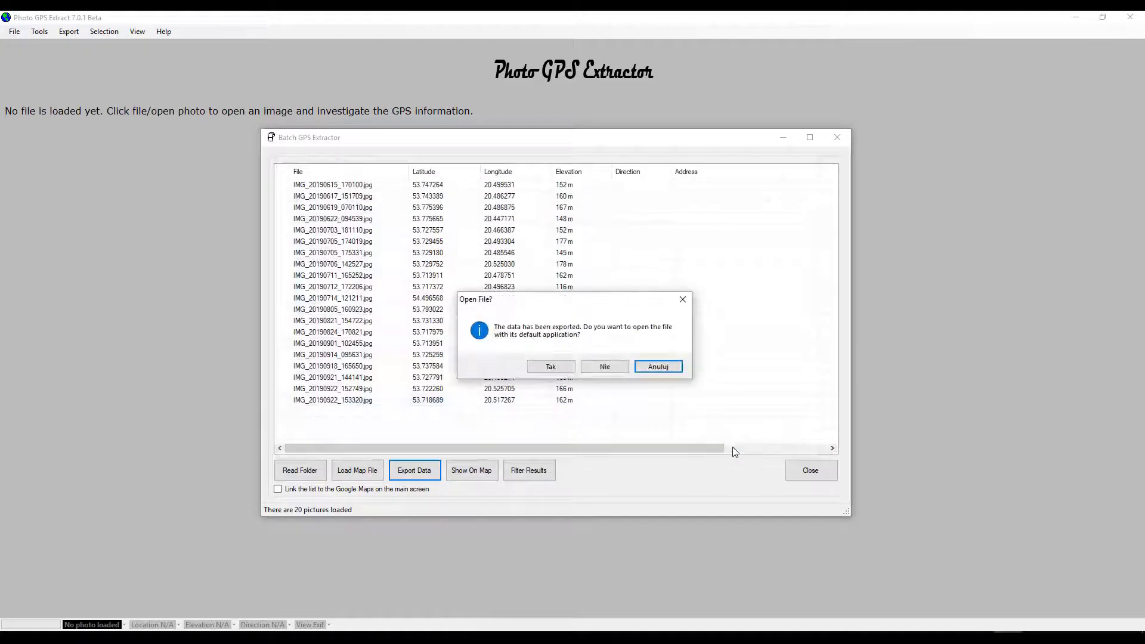
{"action": "left_click", "coordinate": [617, 374]}
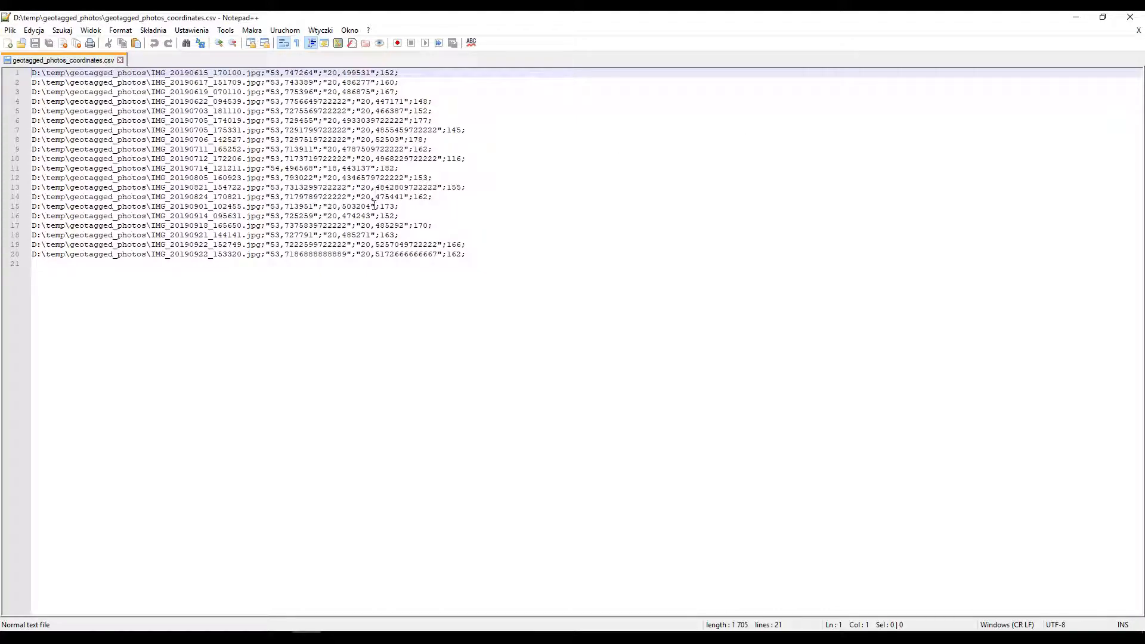
{"action": "left_click", "coordinate": [1130, 17]}
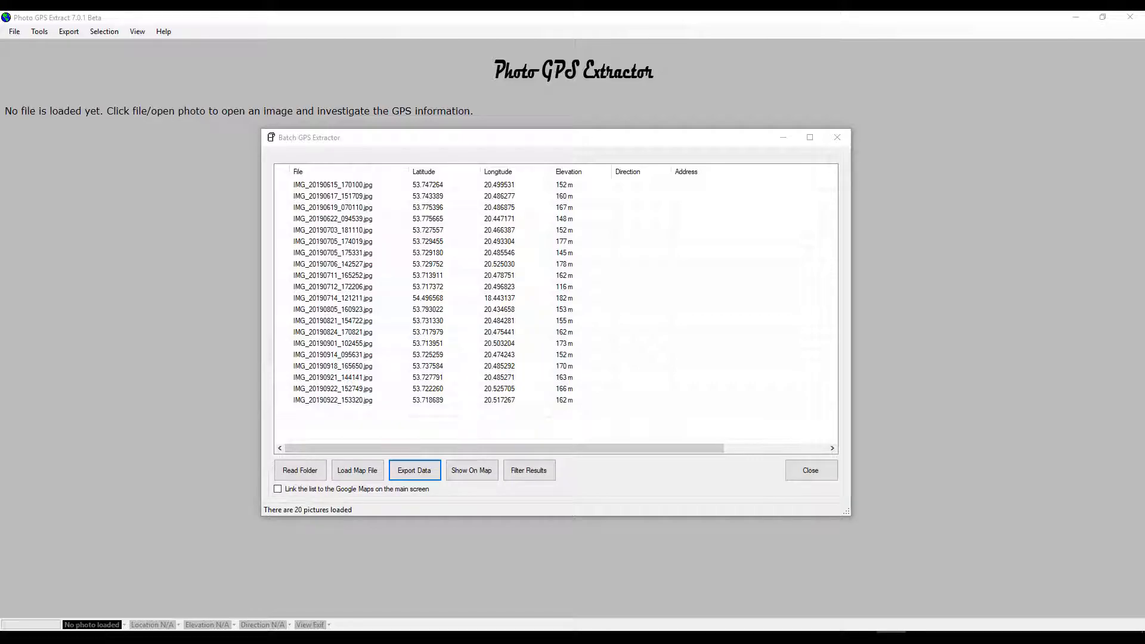
Step: Export the data as a Google Earth KML file named geotagged_photos_kml in the geotagged_photos folder
{"action": "left_click", "coordinate": [412, 476]}
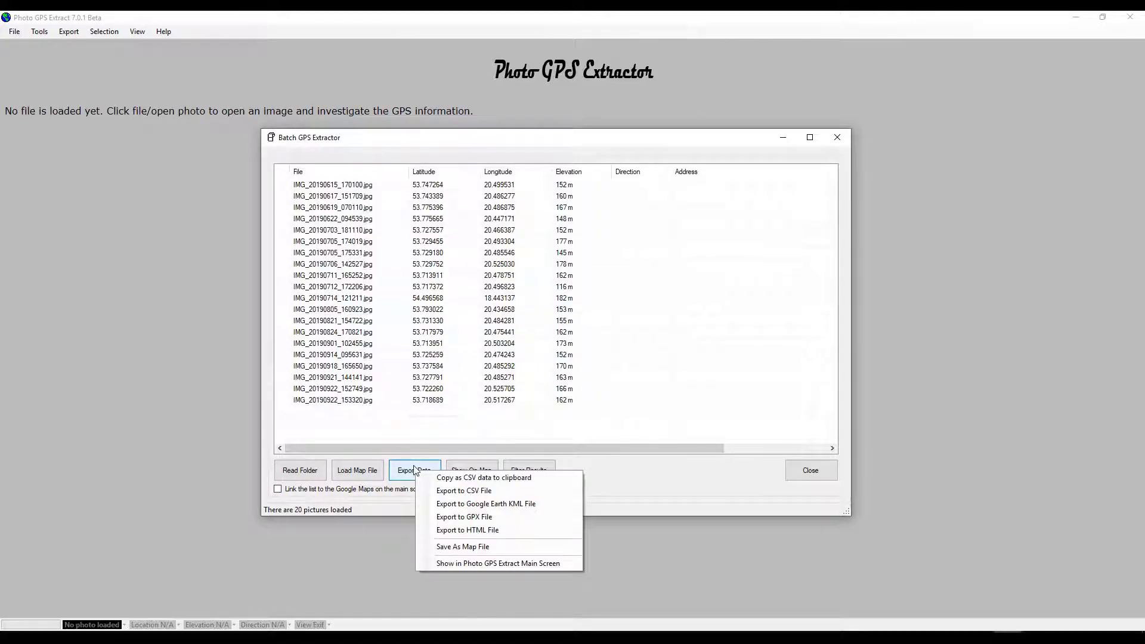
{"action": "left_click", "coordinate": [471, 505]}
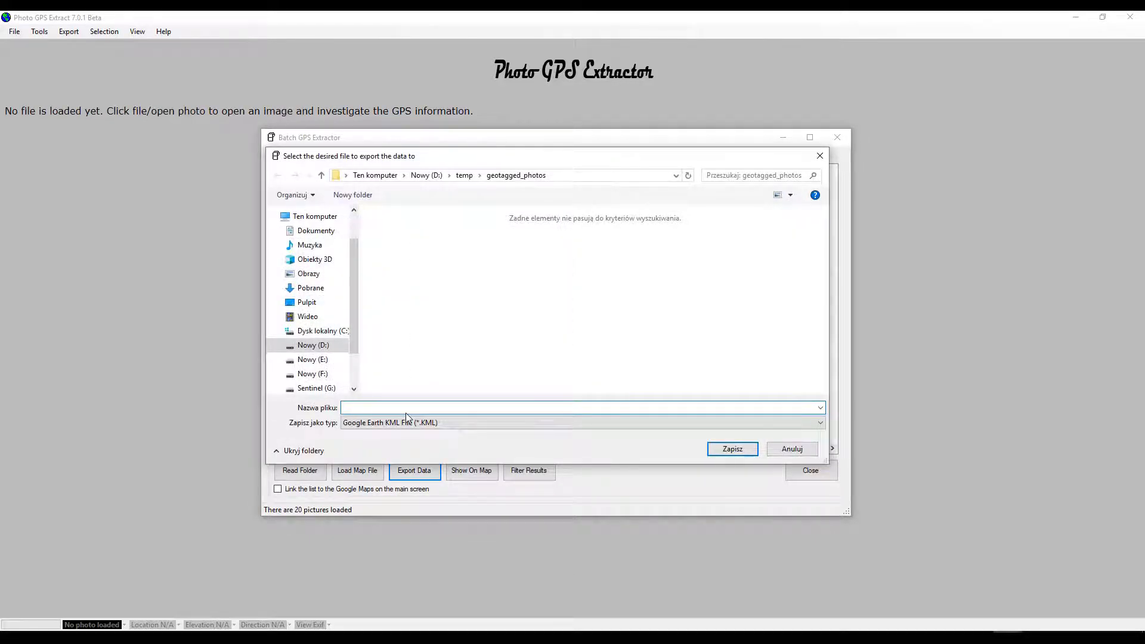
{"action": "type", "text": "ge"}
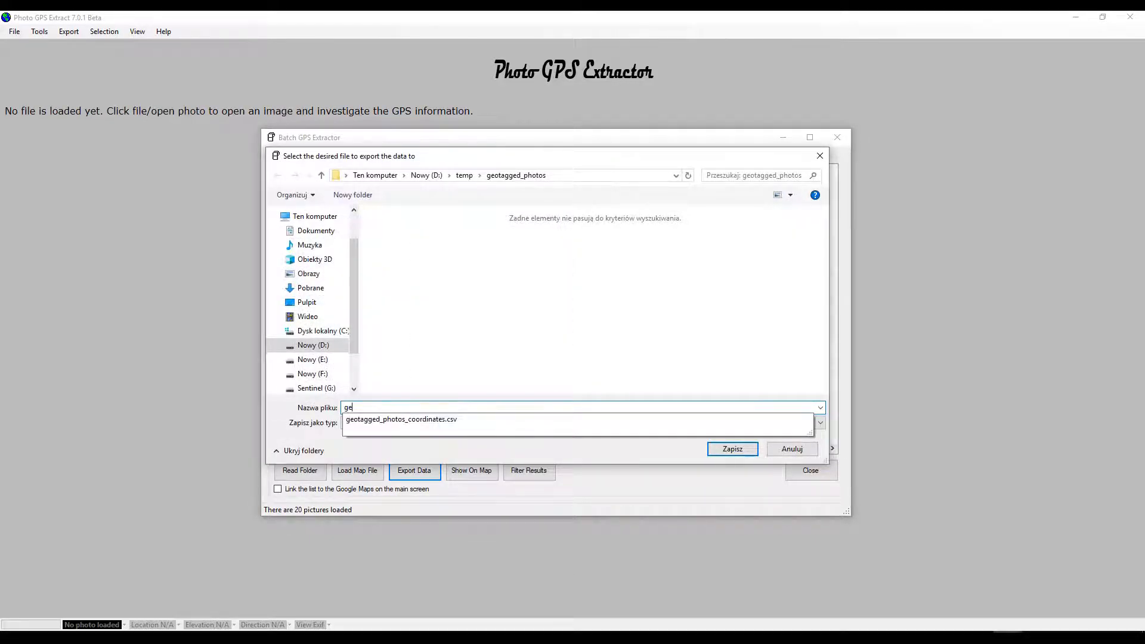
{"action": "type", "text": "otagged_photos_kml"}
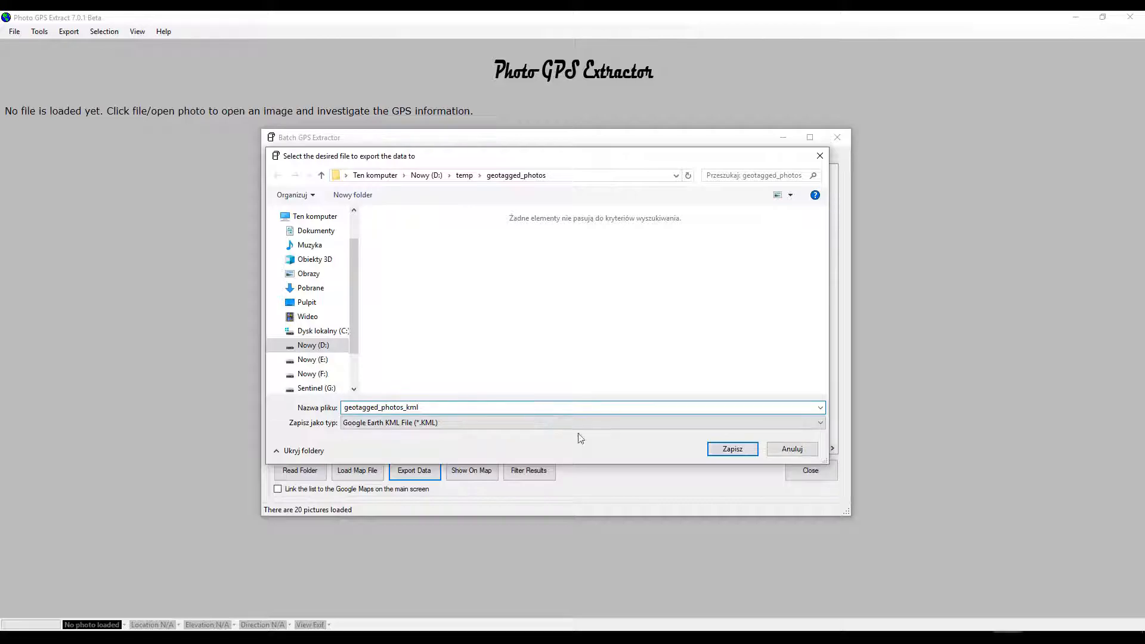
{"action": "left_click", "coordinate": [720, 449]}
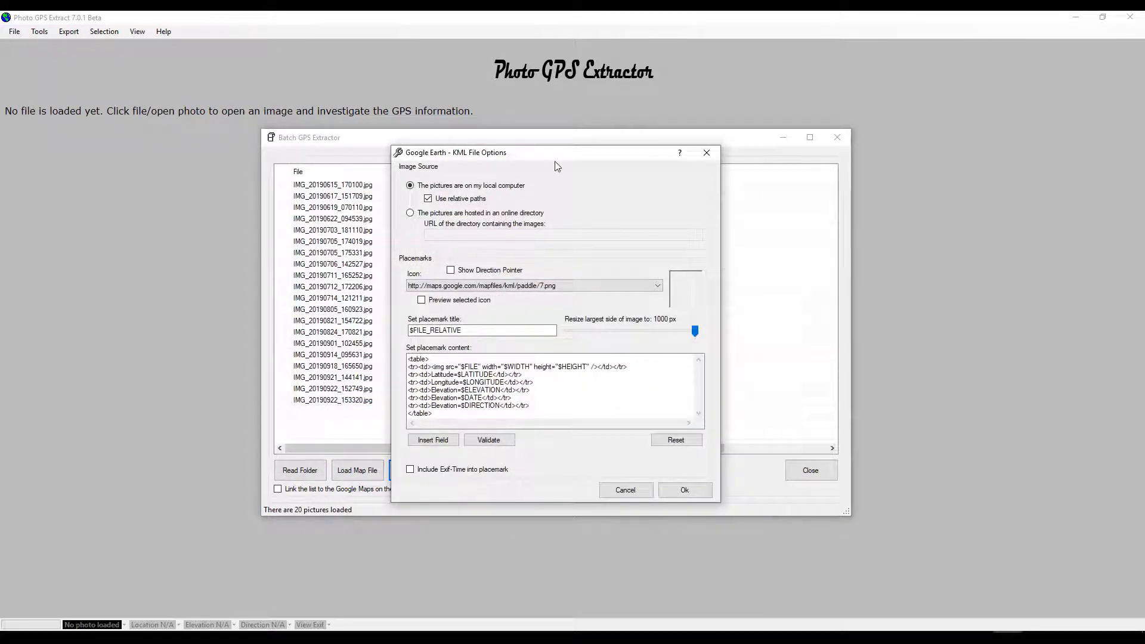
Step: Enable the icon preview and choose paddle/H.png as the placemark icon in the KML file options
{"action": "left_click_drag", "start_coordinate": [545, 153], "coordinate": [532, 140]}
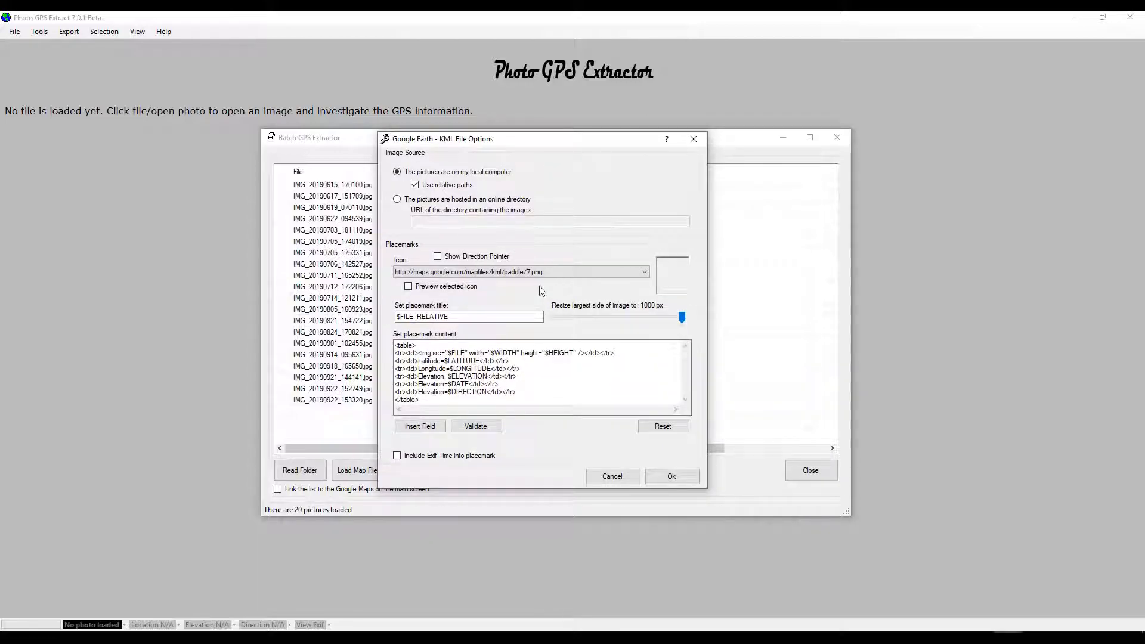
{"action": "left_click", "coordinate": [409, 286]}
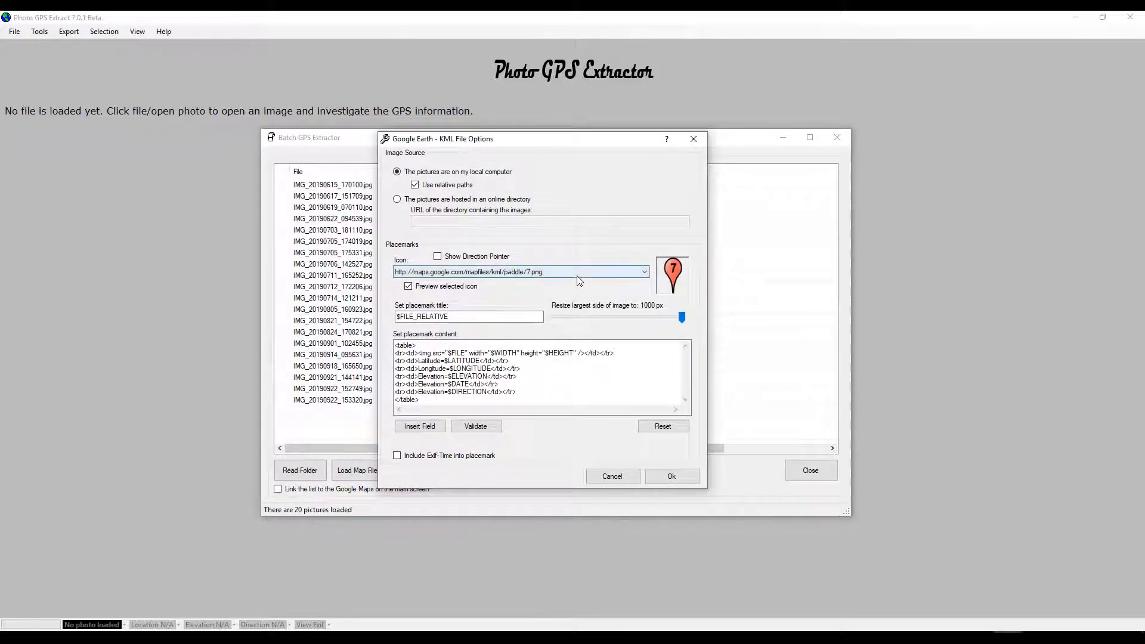
{"action": "left_click", "coordinate": [578, 280]}
{"action": "left_click", "coordinate": [518, 319]}
{"action": "left_click", "coordinate": [522, 275]}
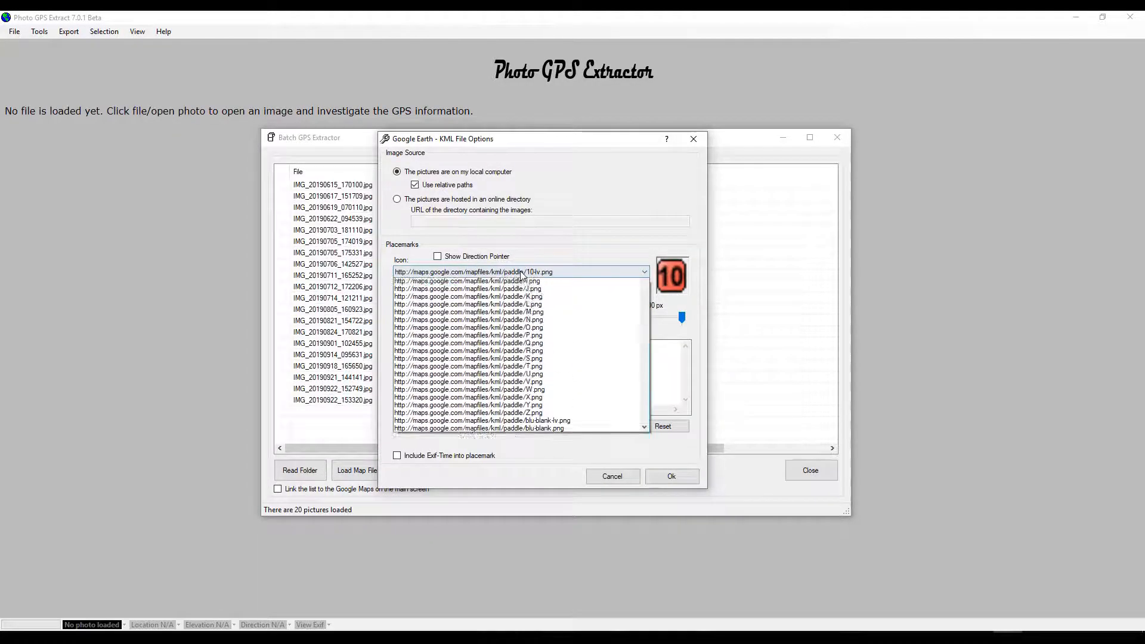
{"action": "left_click", "coordinate": [523, 353]}
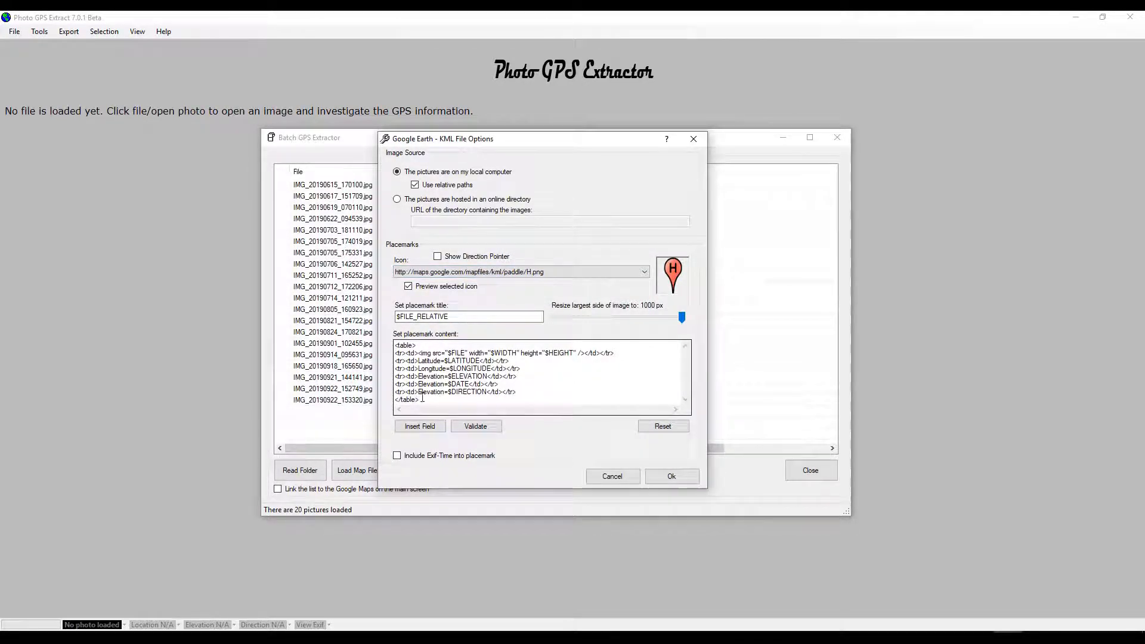
Step: In the placemark content, relabel the $DATE row as Date and delete the $DIRECTION row
{"action": "left_click_drag", "start_coordinate": [445, 384], "coordinate": [418, 385]}
{"action": "type", "text": "Date"}
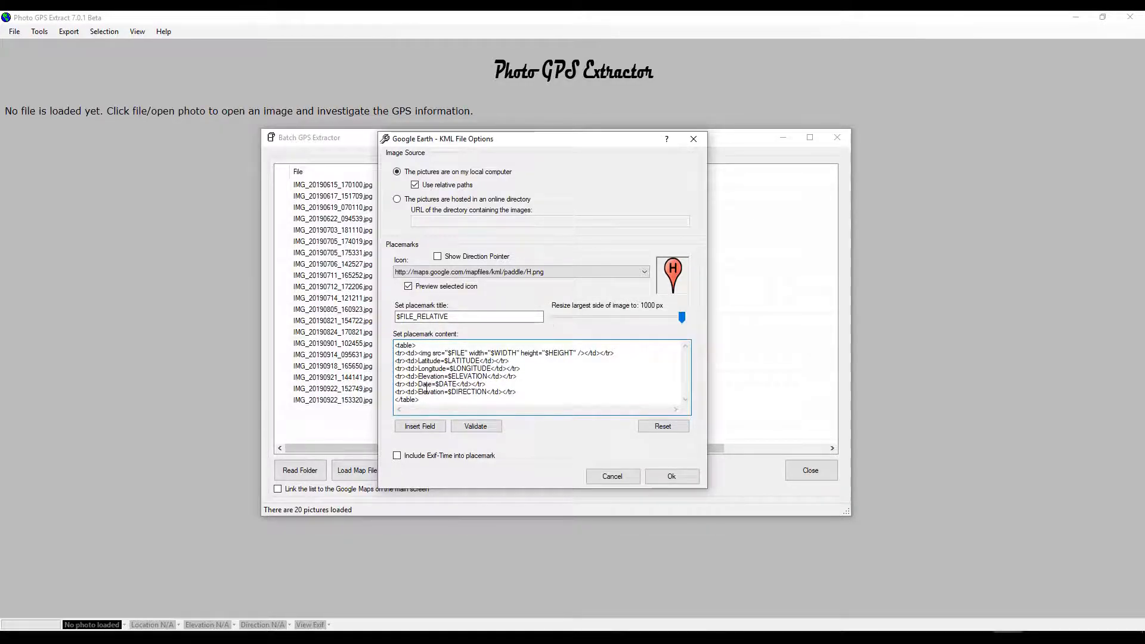
{"action": "left_click_drag", "start_coordinate": [523, 392], "coordinate": [392, 392]}
{"action": "key", "text": "BackSpace"}
{"action": "key", "text": "BackSpace"}
{"action": "right_click", "coordinate": [397, 392]}
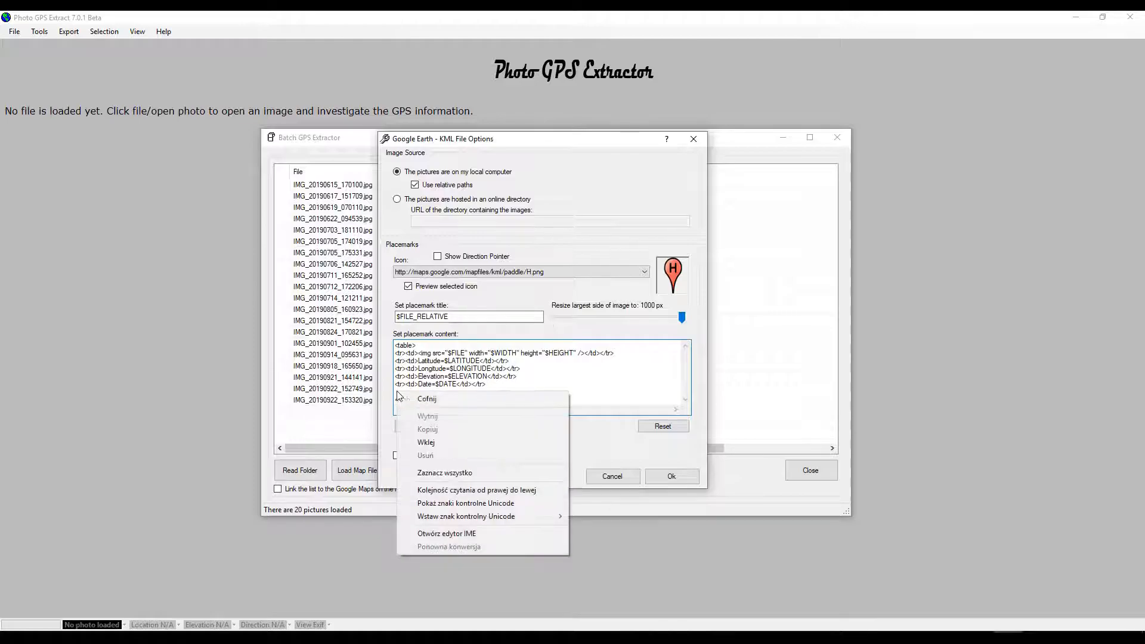
{"action": "left_click", "coordinate": [560, 386]}
Step: Add the Image Focal Length field as the last table row, enclosed in <tr><td> and </td></tr> tags
{"action": "left_click", "coordinate": [414, 425]}
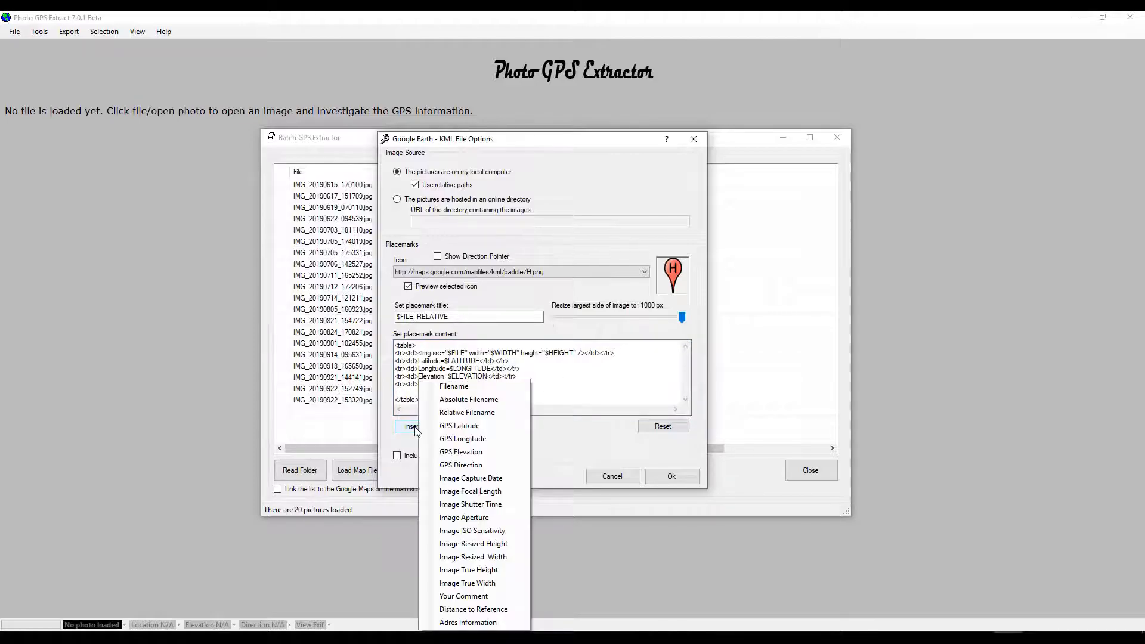
{"action": "left_click", "coordinate": [460, 491]}
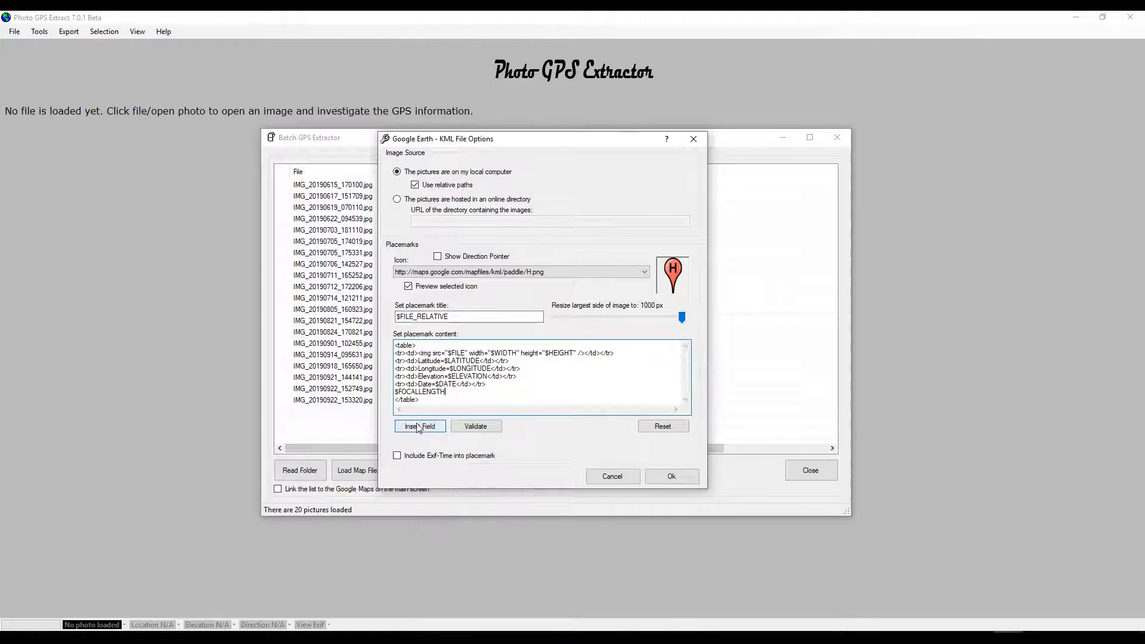
{"action": "left_click_drag", "start_coordinate": [419, 384], "coordinate": [395, 384]}
{"action": "key", "text": "ctrl+c"}
{"action": "left_click", "coordinate": [396, 392]}
{"action": "key", "text": "ctrl+v"}
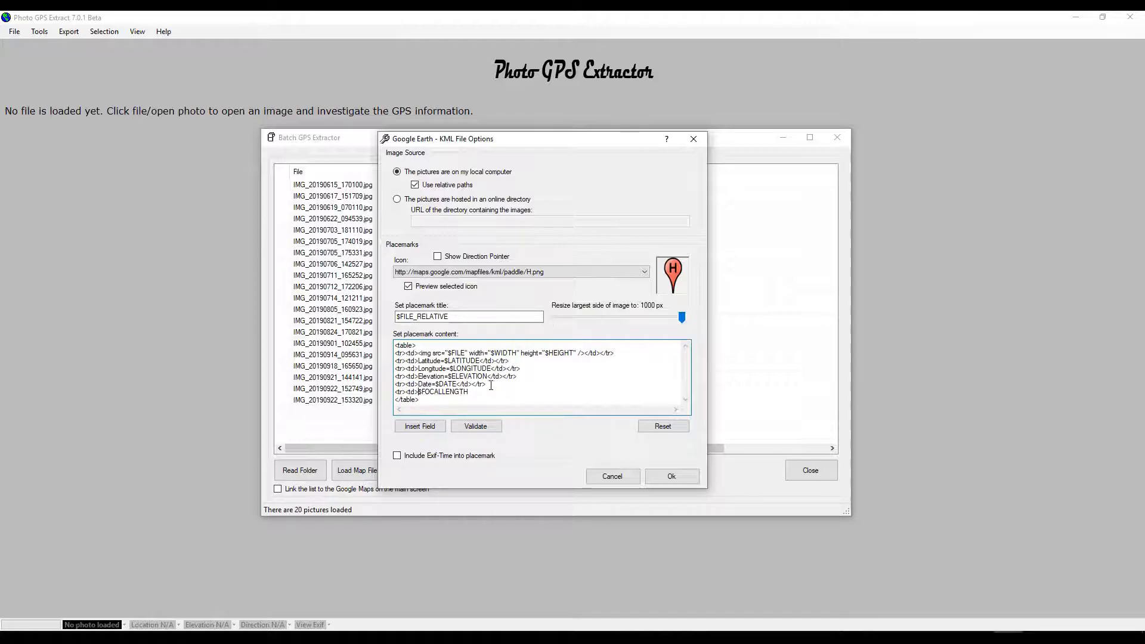
{"action": "left_click_drag", "start_coordinate": [488, 385], "coordinate": [457, 384]}
{"action": "key", "text": "ctrl+c"}
{"action": "left_click", "coordinate": [471, 393]}
{"action": "key", "text": "ctrl+v"}
Step: Label the focal length row "Focal=" and complete the KML export, declining to open the file with its default application
{"action": "left_click", "coordinate": [420, 392]}
{"action": "type", "text": "Focal="}
{"action": "left_click", "coordinate": [678, 477]}
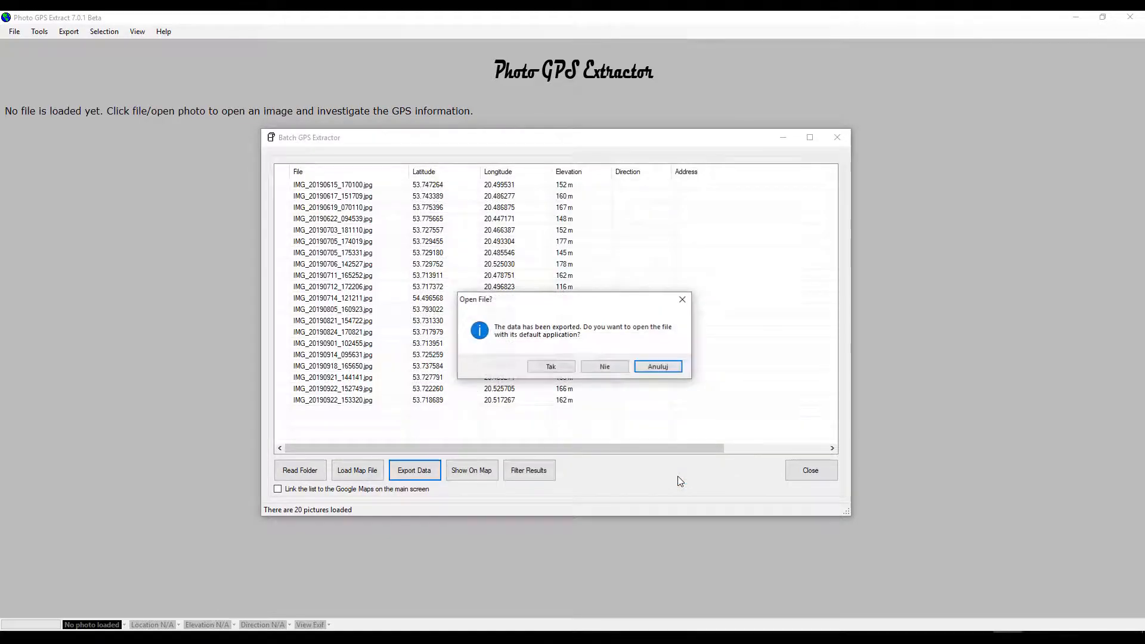
{"action": "left_click", "coordinate": [602, 366]}
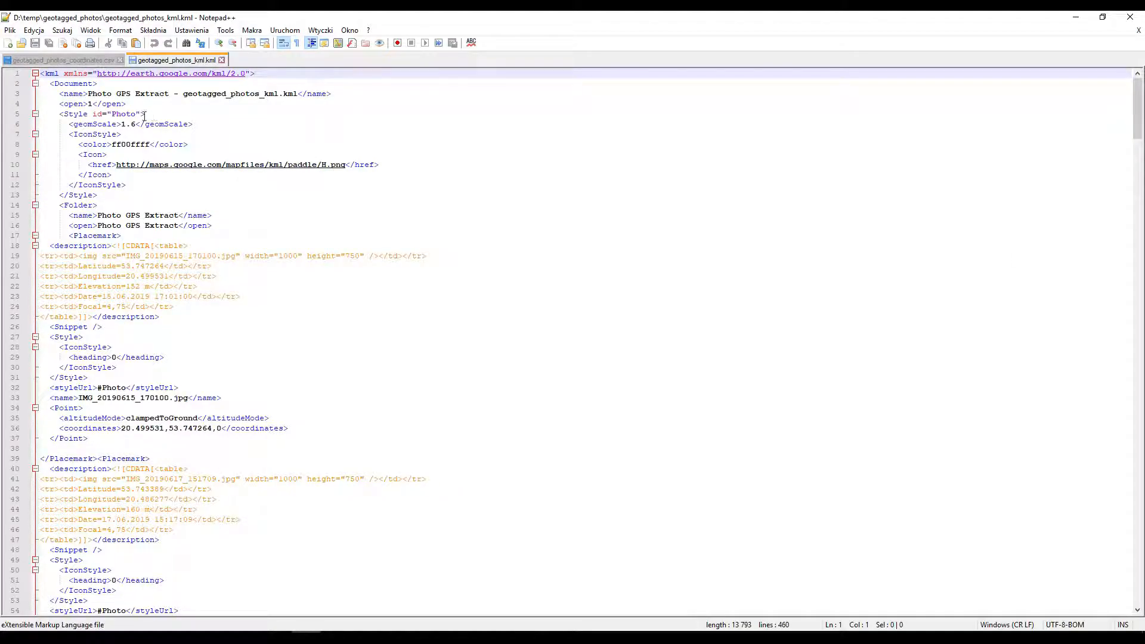
Step: Remove the "Photo GPS Extract - " prefix from the KML document name and set the folder's name to my_photos
{"action": "left_click_drag", "start_coordinate": [183, 96], "coordinate": [93, 95]}
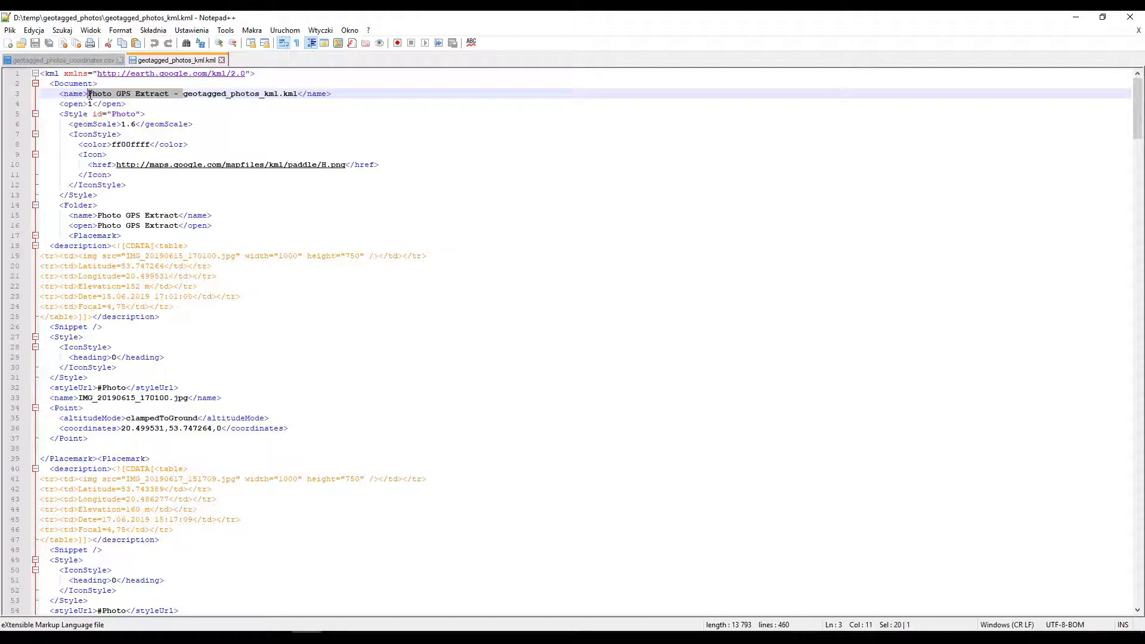
{"action": "key", "text": "Delete"}
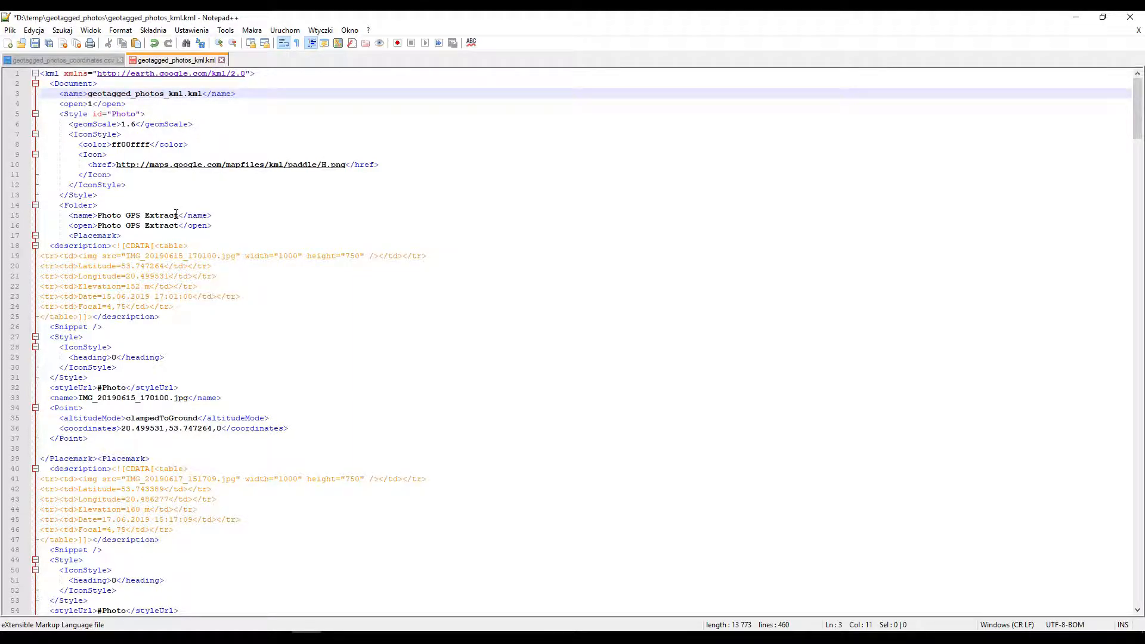
{"action": "left_click_drag", "start_coordinate": [178, 217], "coordinate": [99, 216]}
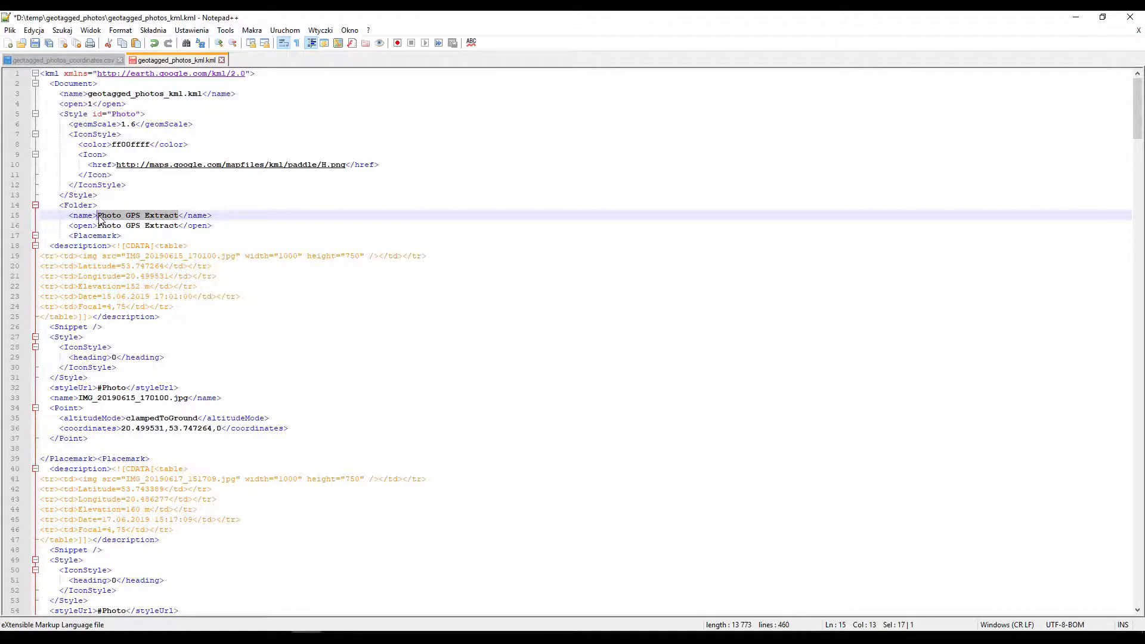
{"action": "type", "text": "my_"}
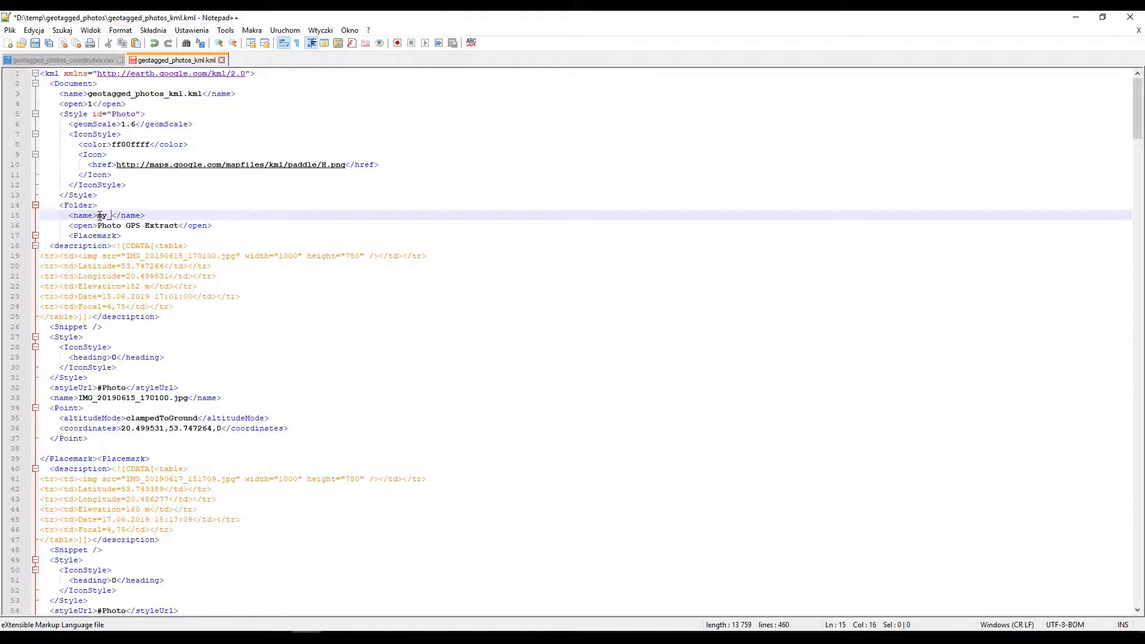
{"action": "type", "text": "photos"}
Step: Set the folder's <open> value to my_photos, then save the KML file and close the text editor
{"action": "left_click_drag", "start_coordinate": [181, 228], "coordinate": [99, 225]}
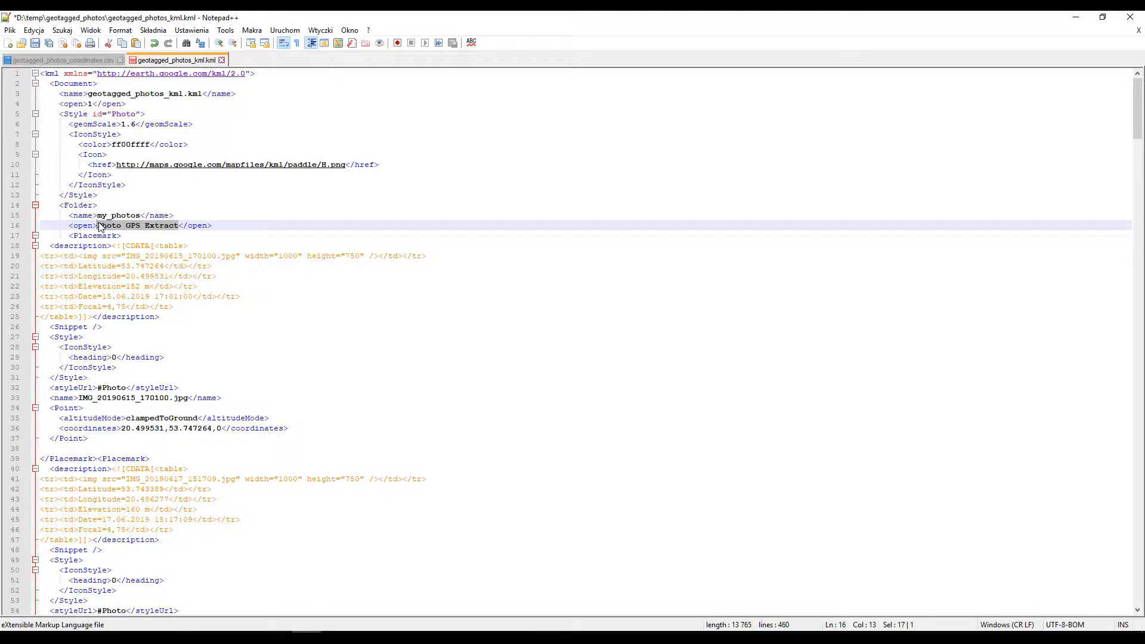
{"action": "type", "text": "my_p"}
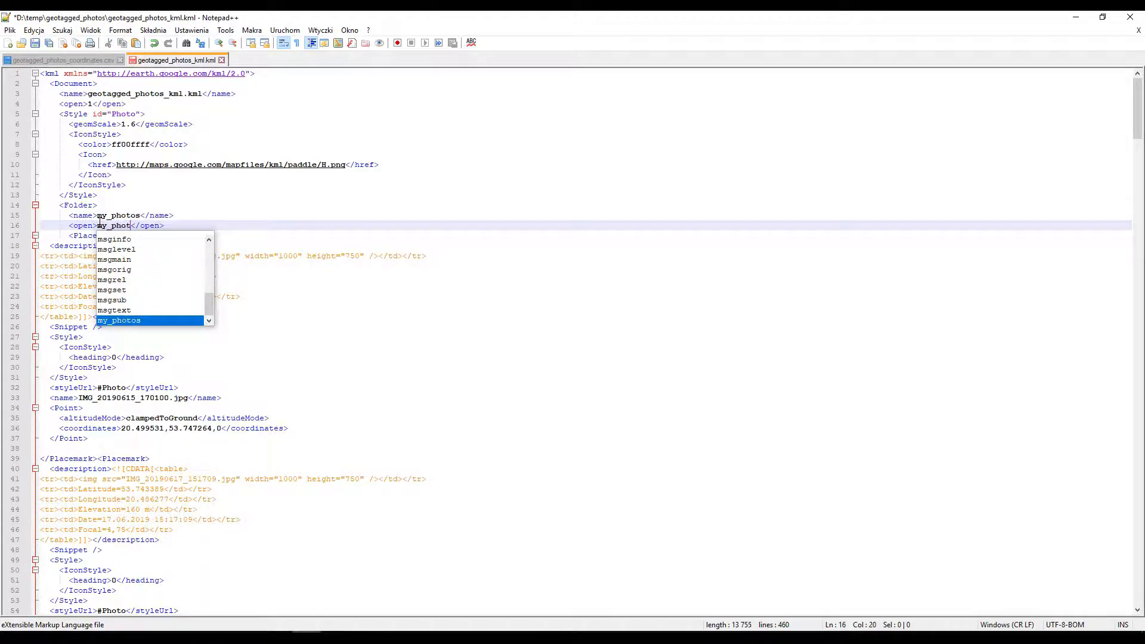
{"action": "left_click", "coordinate": [196, 206]}
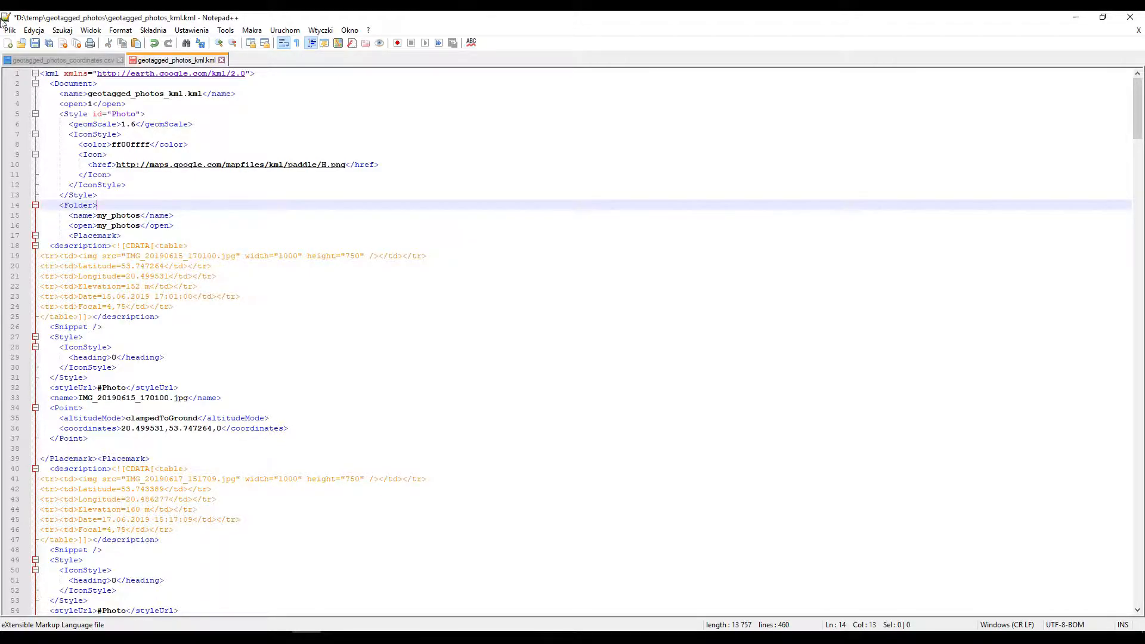
{"action": "left_click", "coordinate": [36, 43]}
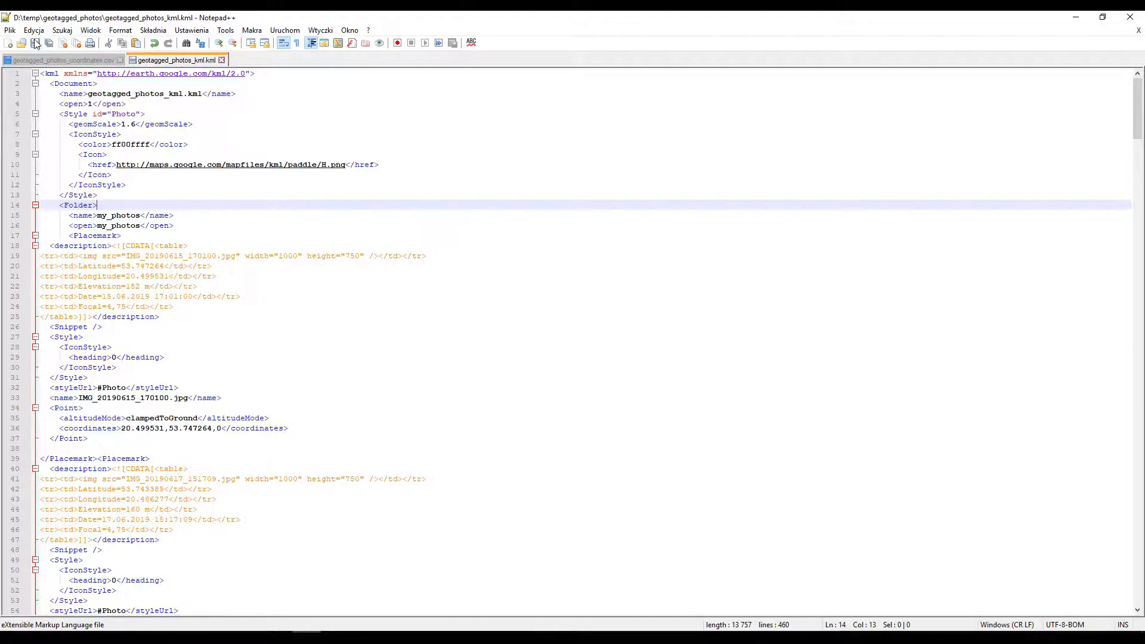
{"action": "left_click", "coordinate": [1129, 20]}
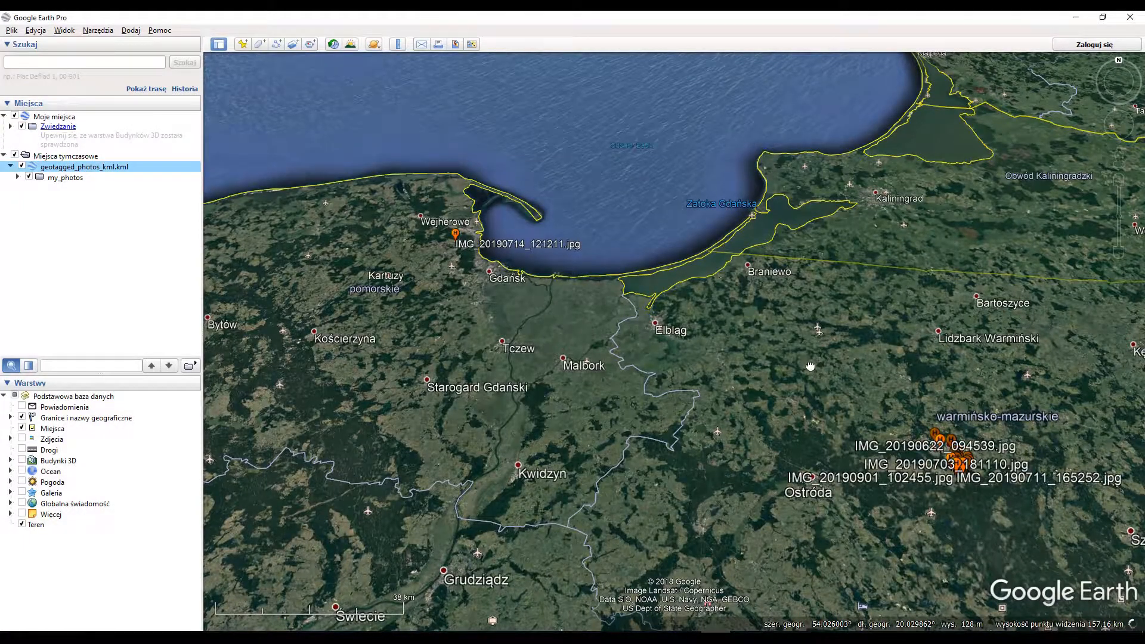
Step: In Google Earth Pro, examine the photo and full attribute table of the IMG_20190711_165252.jpg placemark, then close its balloon
{"action": "scroll", "coordinate": [519, 409], "scroll_direction": "down", "scroll_amount": 3}
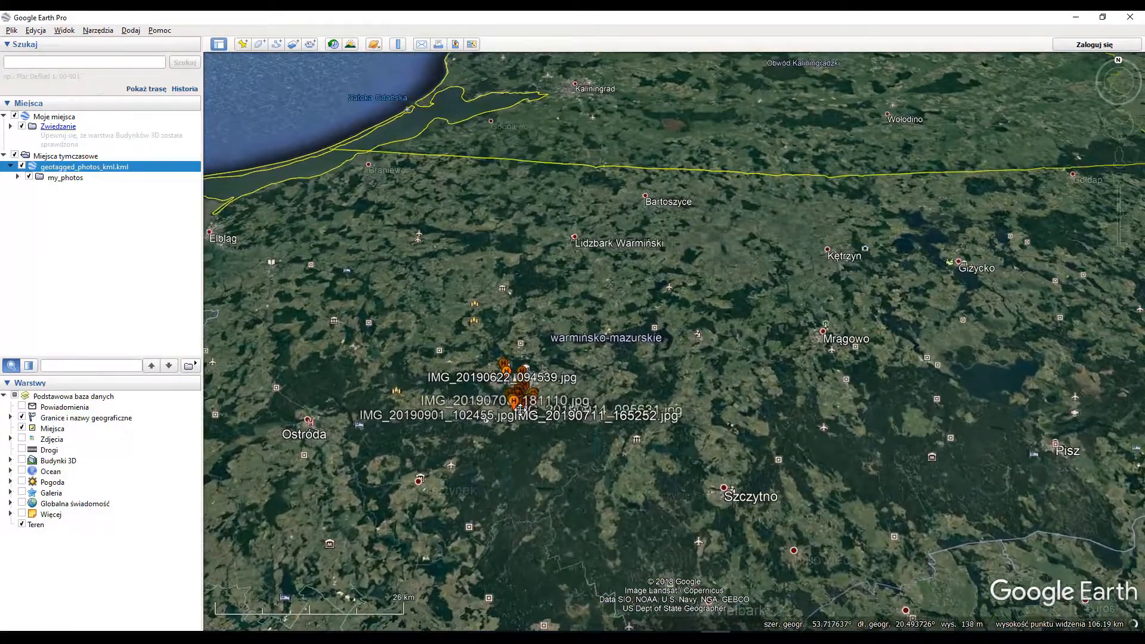
{"action": "scroll", "coordinate": [519, 409], "scroll_direction": "down", "scroll_amount": 5}
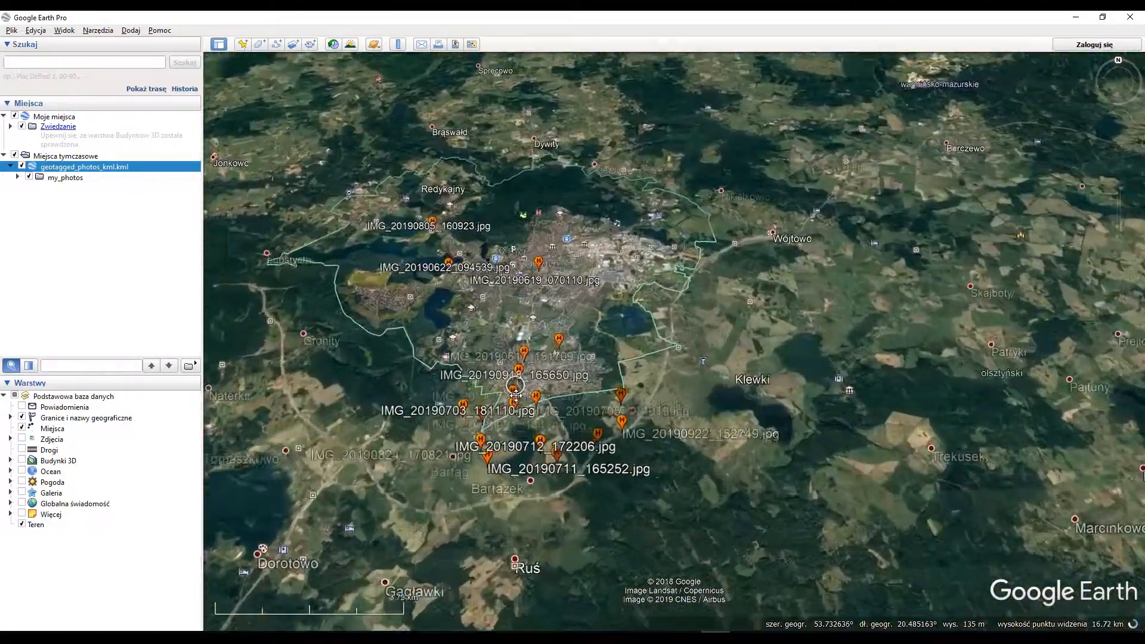
{"action": "scroll", "coordinate": [516, 395], "scroll_direction": "down", "scroll_amount": 3}
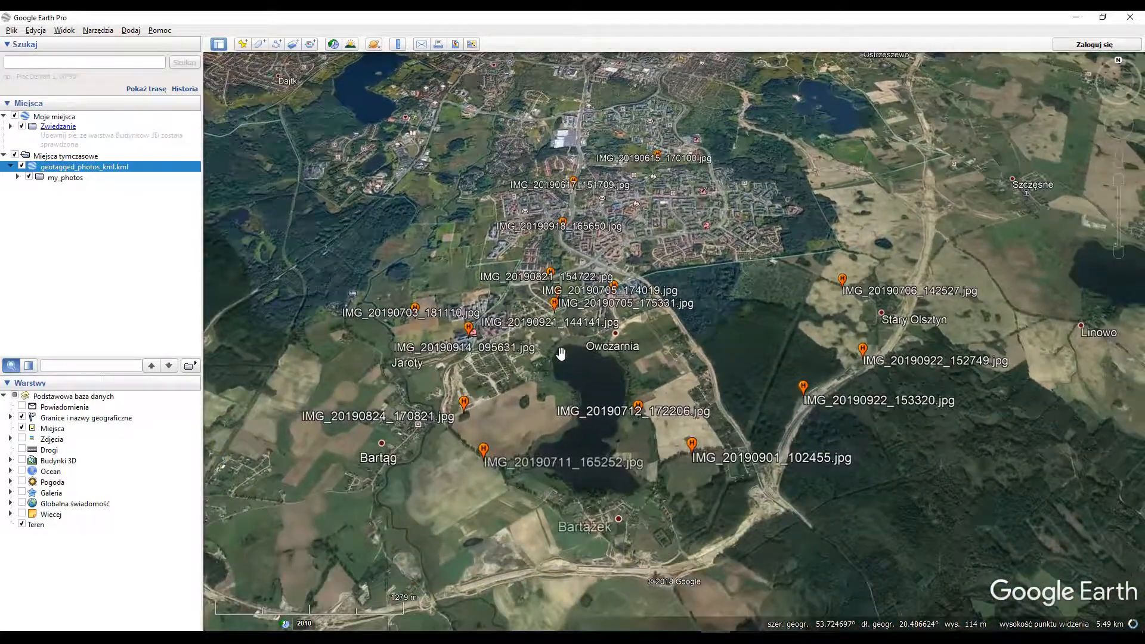
{"action": "left_click", "coordinate": [489, 451]}
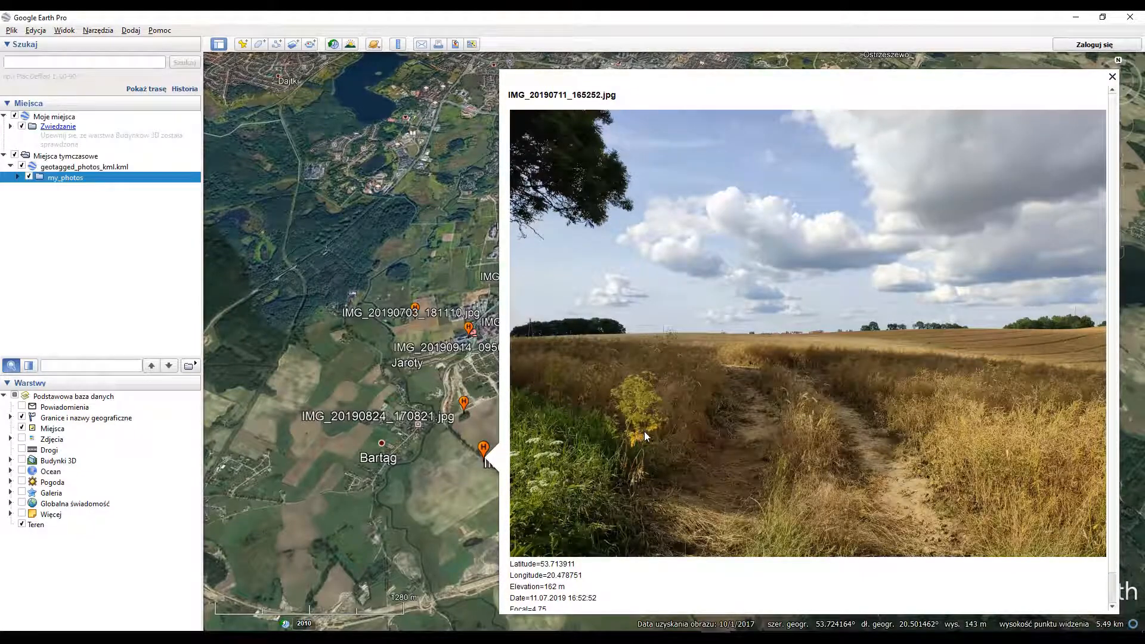
{"action": "scroll", "coordinate": [646, 436], "scroll_direction": "down", "scroll_amount": 1}
{"action": "left_click_drag", "start_coordinate": [512, 536], "coordinate": [618, 580]}
{"action": "left_click", "coordinate": [618, 580]}
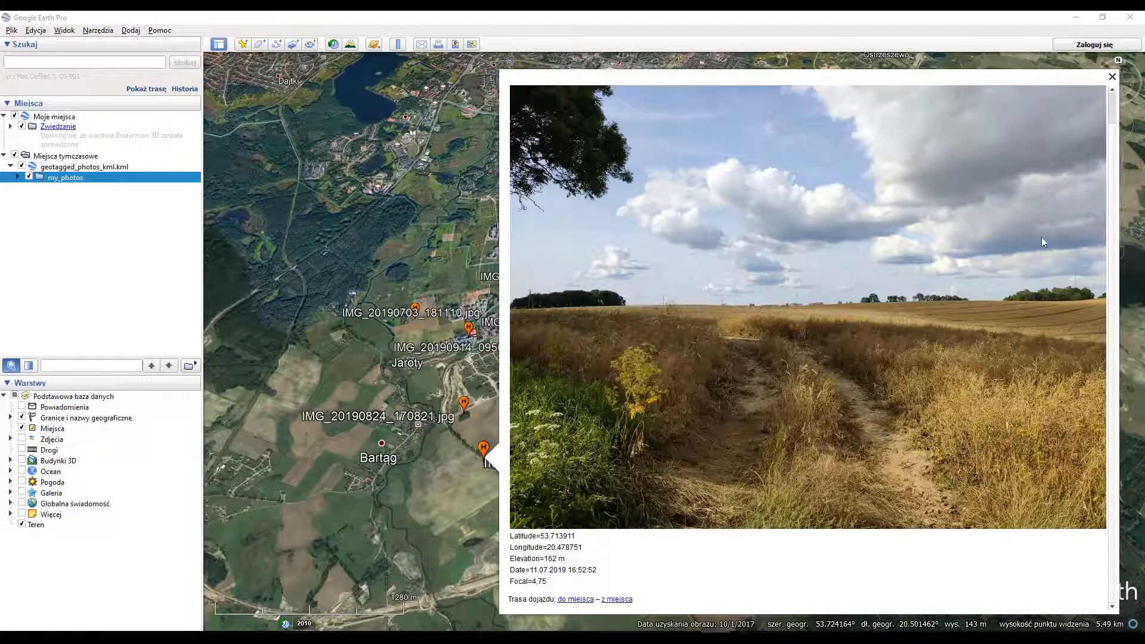
{"action": "left_click", "coordinate": [1112, 78]}
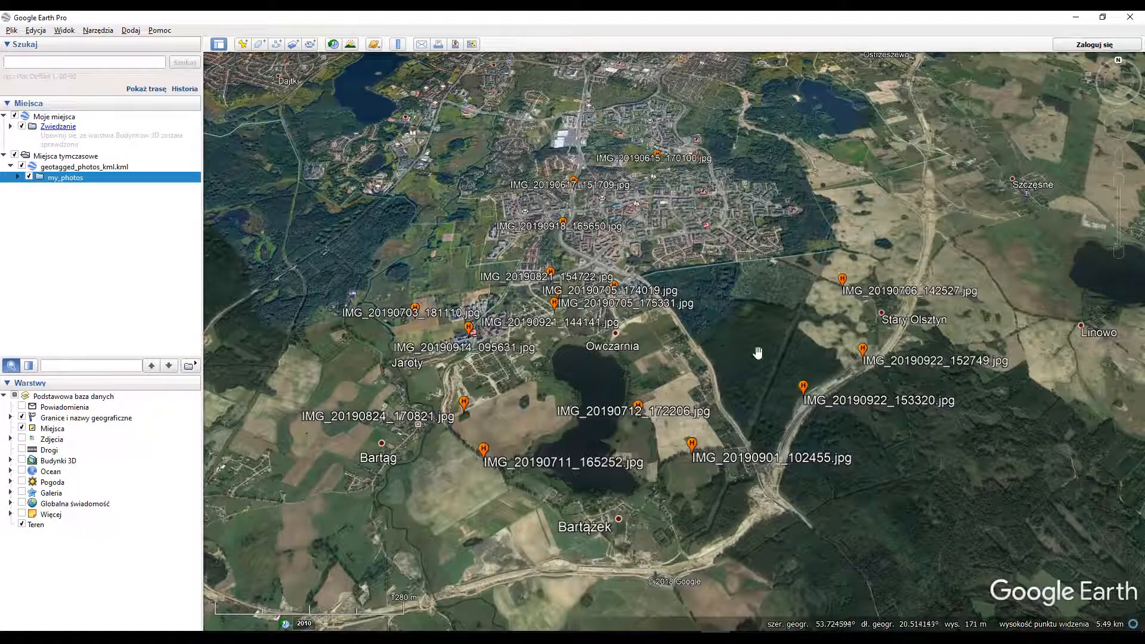
Step: Examine the photo and attribute rows of the IMG_20190712_172206.jpg placemark and close its balloon
{"action": "left_click", "coordinate": [638, 404]}
{"action": "scroll", "coordinate": [671, 384], "scroll_direction": "down", "scroll_amount": 1}
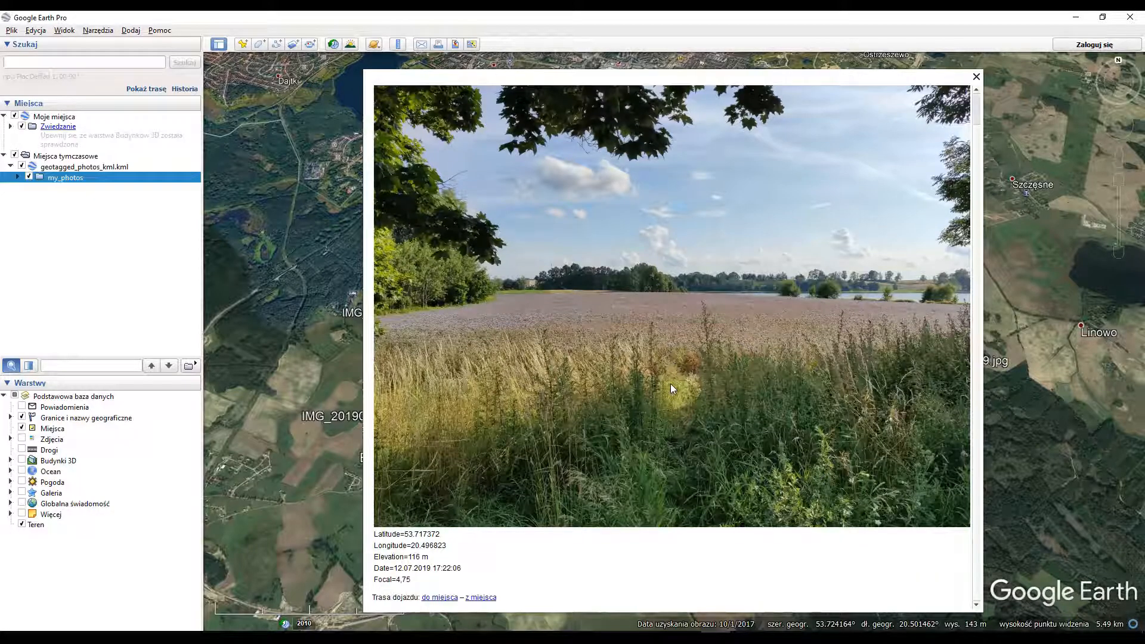
{"action": "left_click", "coordinate": [976, 77]}
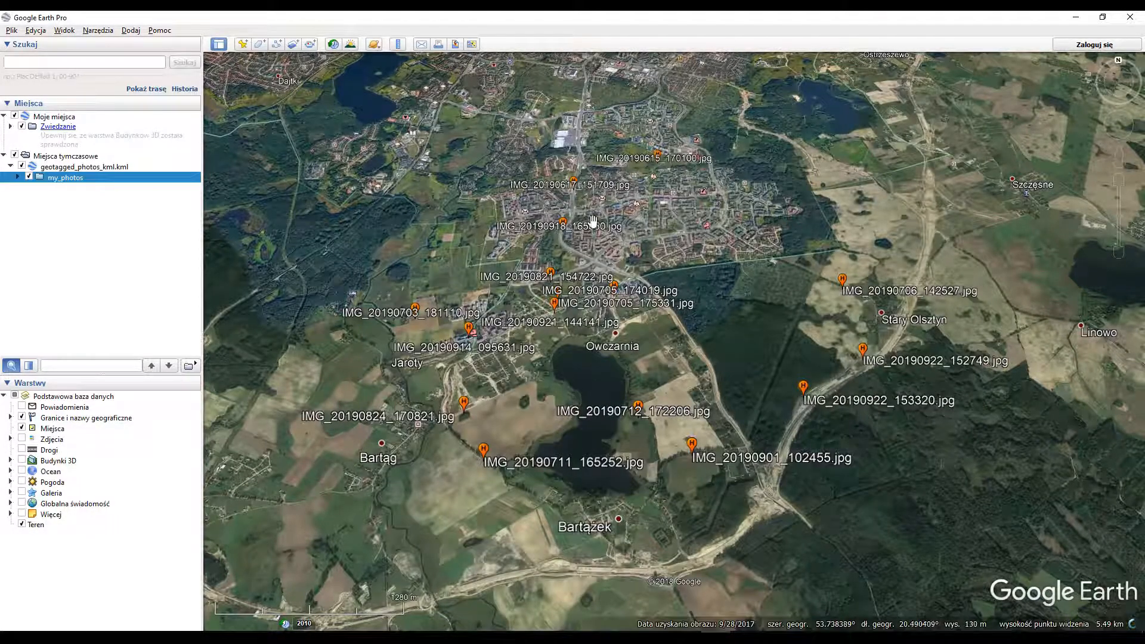
Step: Check the photo and attribute rows of the IMG_20190922_152749.jpg placemark, close its balloon and view the wider distribution of placemarks
{"action": "left_click", "coordinate": [863, 349]}
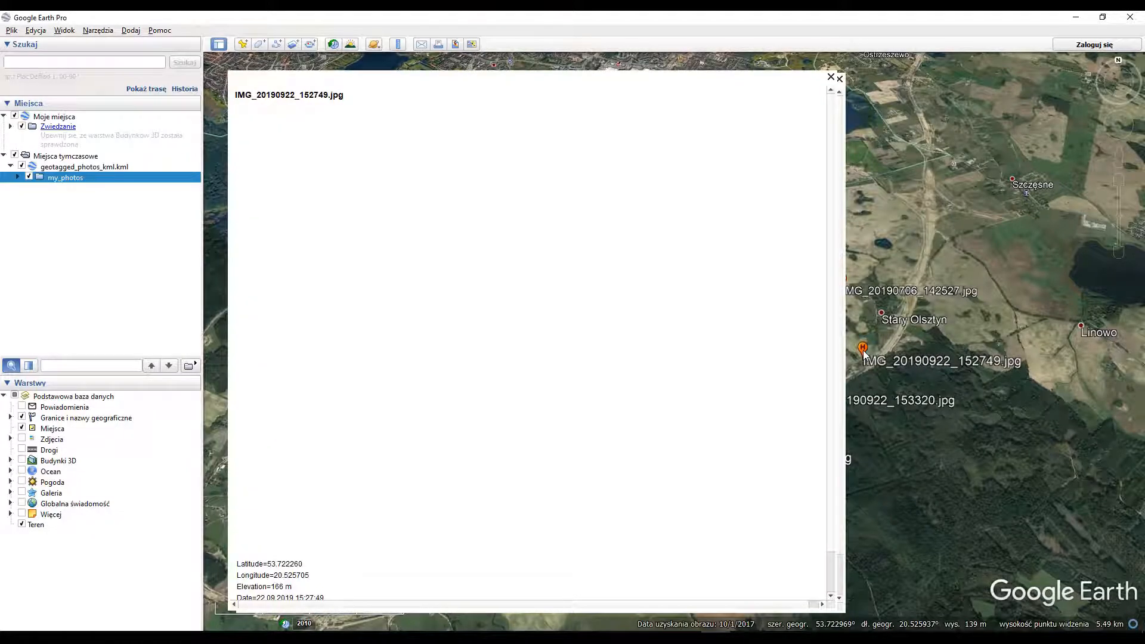
{"action": "scroll", "coordinate": [683, 354], "scroll_direction": "down", "scroll_amount": 1}
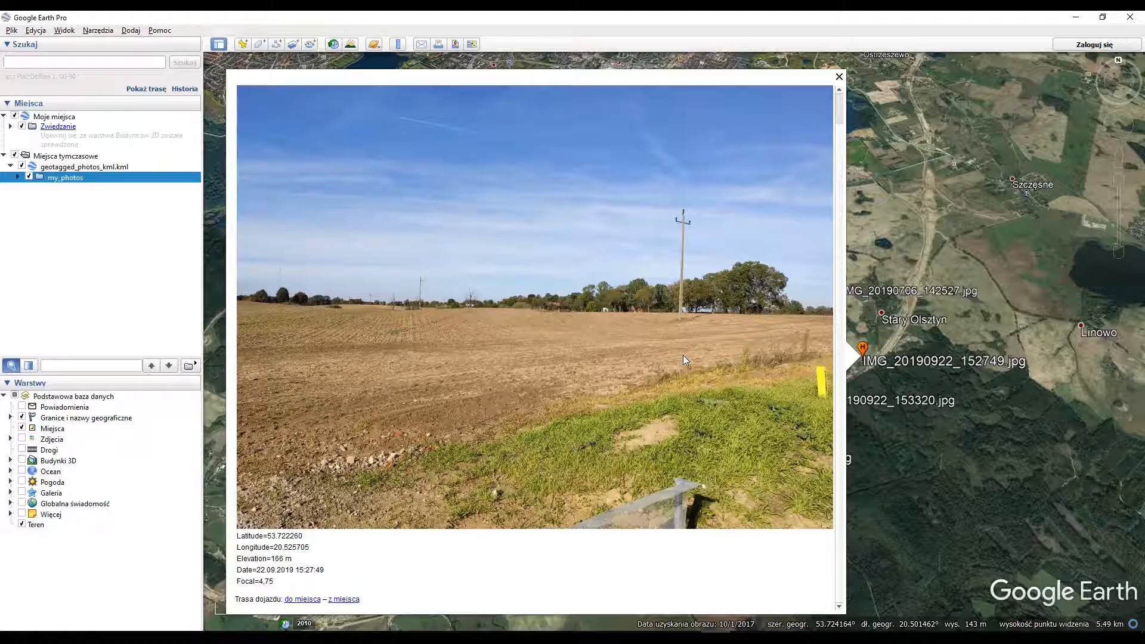
{"action": "scroll", "coordinate": [777, 201], "scroll_direction": "up", "scroll_amount": 1}
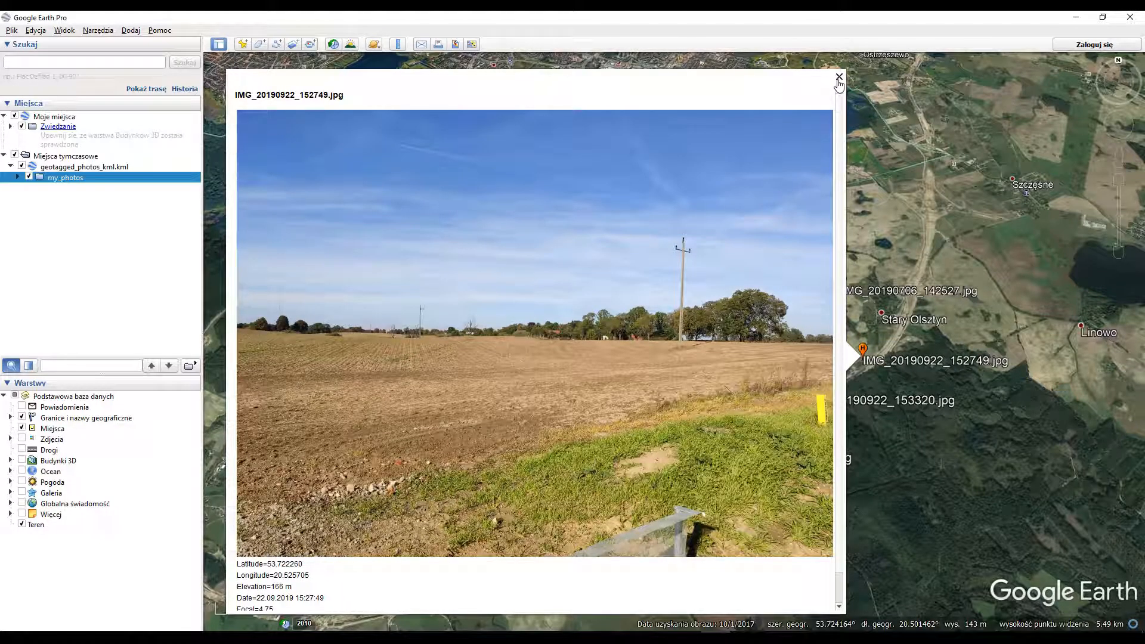
{"action": "left_click", "coordinate": [839, 77]}
{"action": "scroll", "coordinate": [716, 261], "scroll_direction": "down", "scroll_amount": 3}
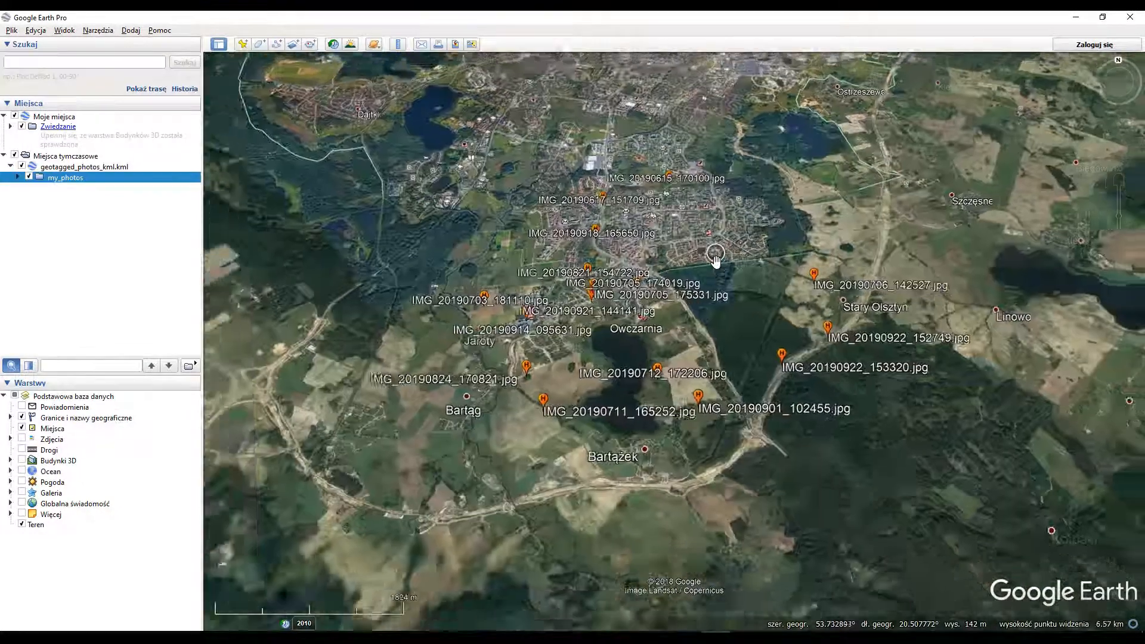
{"action": "scroll", "coordinate": [715, 261], "scroll_direction": "down", "scroll_amount": 2}
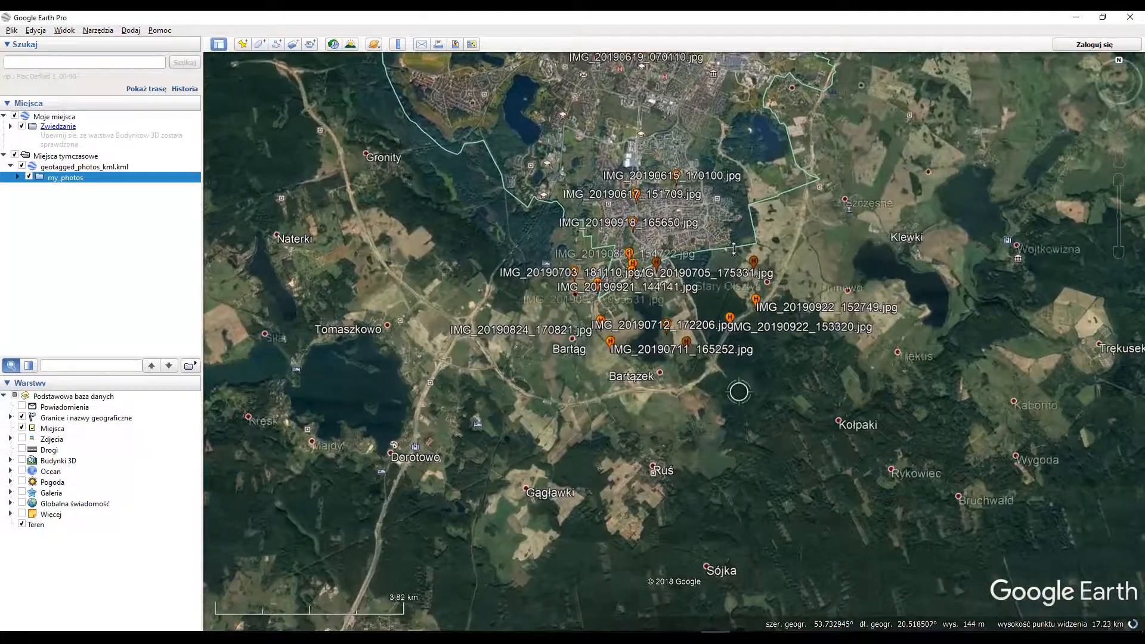